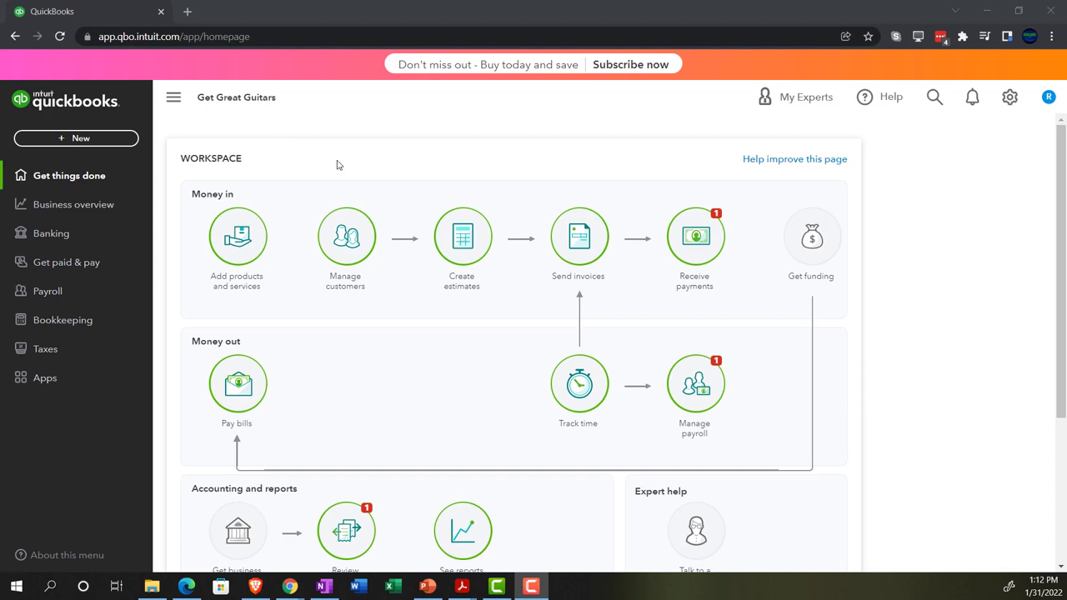
# Step: Enlarge the page, check the settings for the Business or Accountant view choice, and compare the homepage with the sample company in Edge
pyautogui.hotkey('ctrl', '+')
pyautogui.hotkey('ctrl', '+')
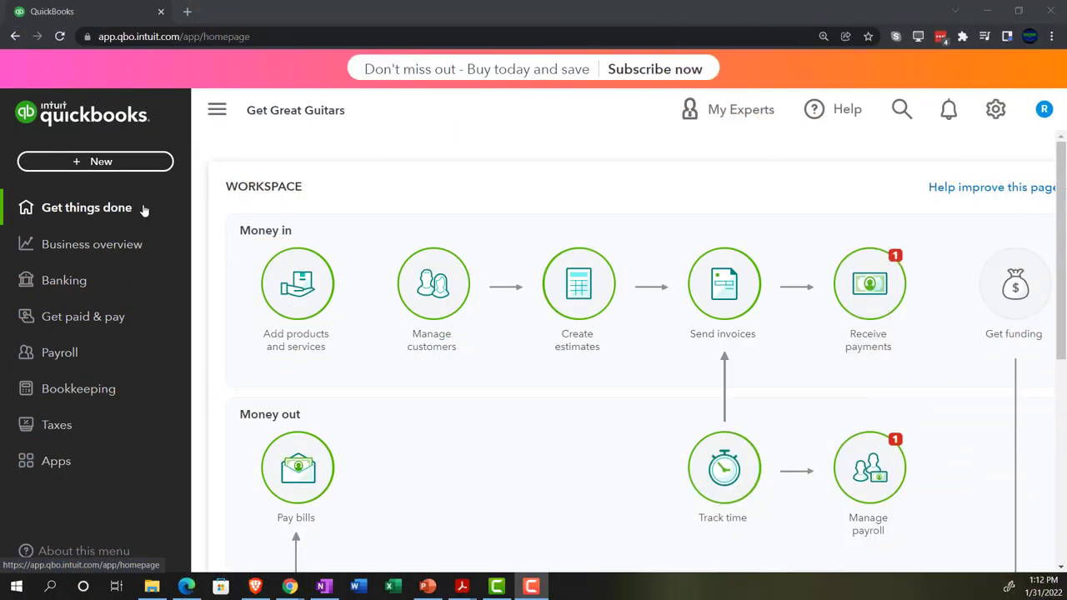
pyautogui.click(997, 117)
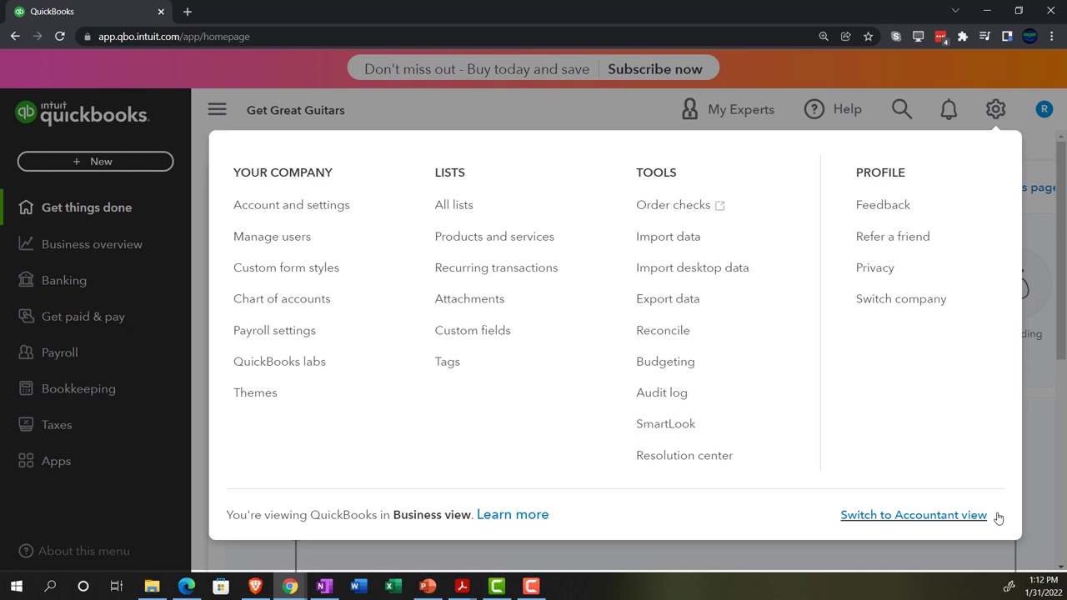
pyautogui.click(1024, 478)
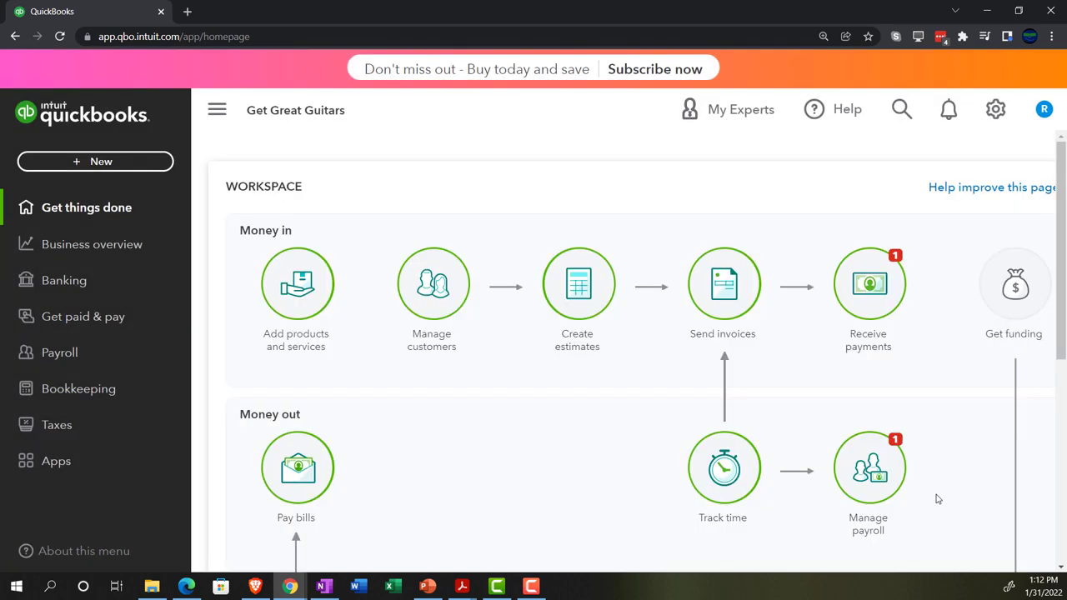
pyautogui.click(198, 588)
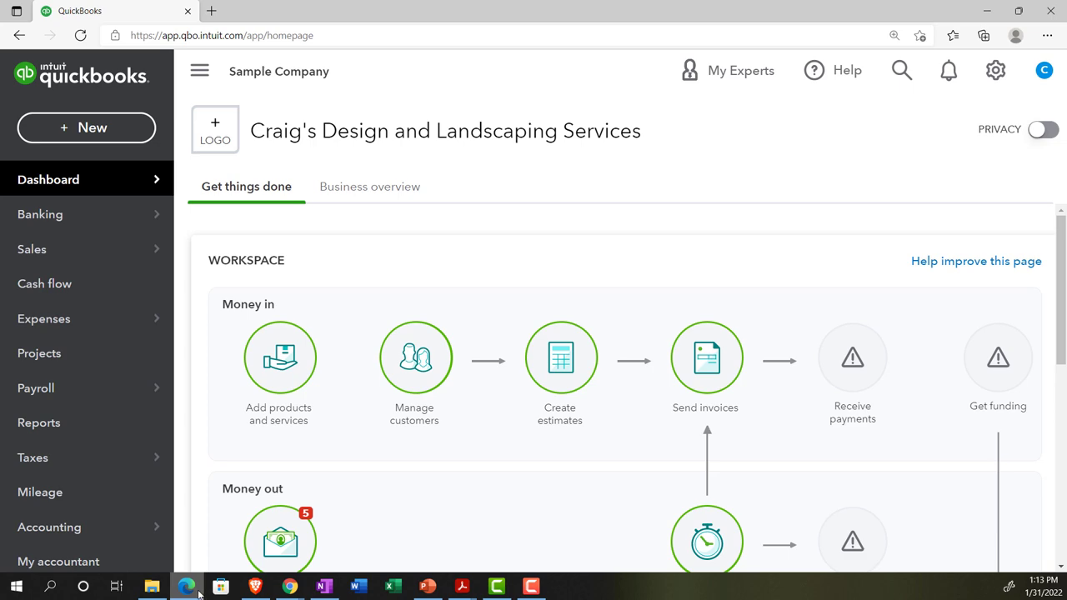
pyautogui.click(198, 591)
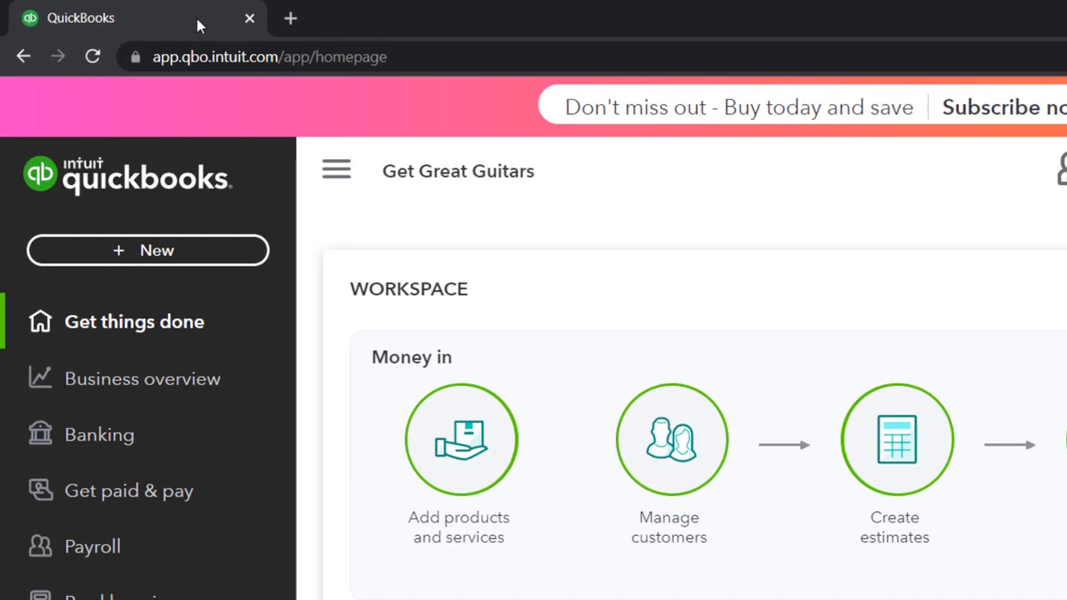
# Step: Duplicate the Get Great Guitars homepage twice so that it is open in three browser tabs
pyautogui.rightClick(196, 15)
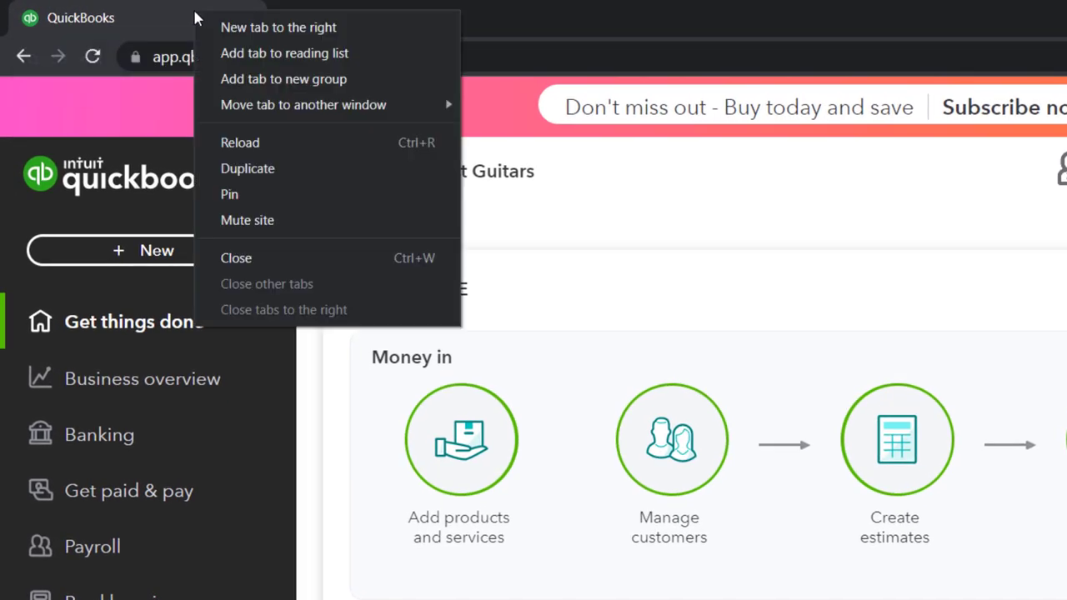
pyautogui.click(247, 171)
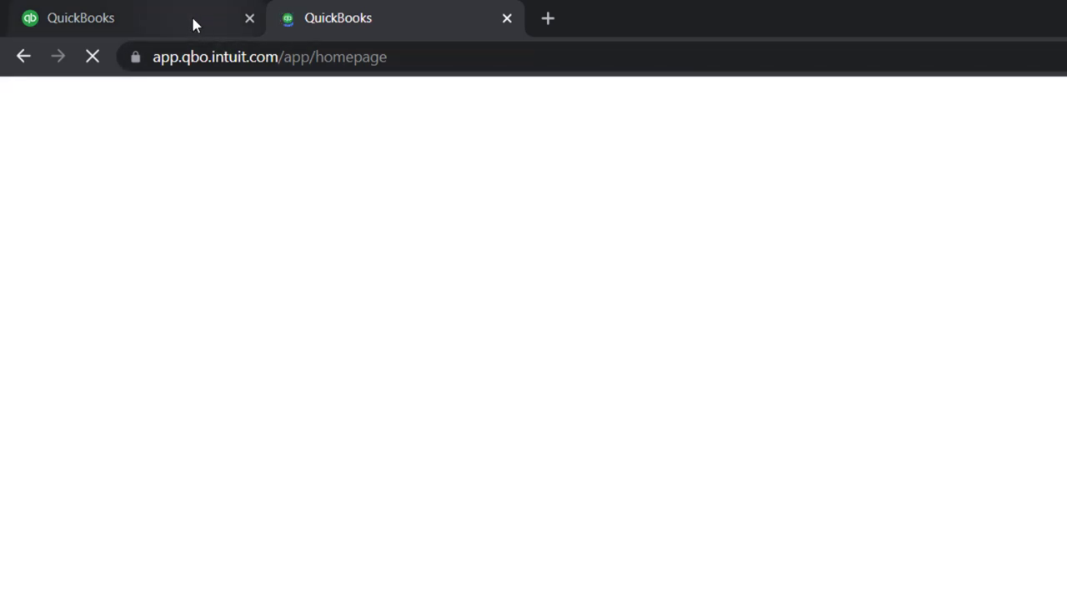
pyautogui.click(191, 15)
pyautogui.rightClick(191, 24)
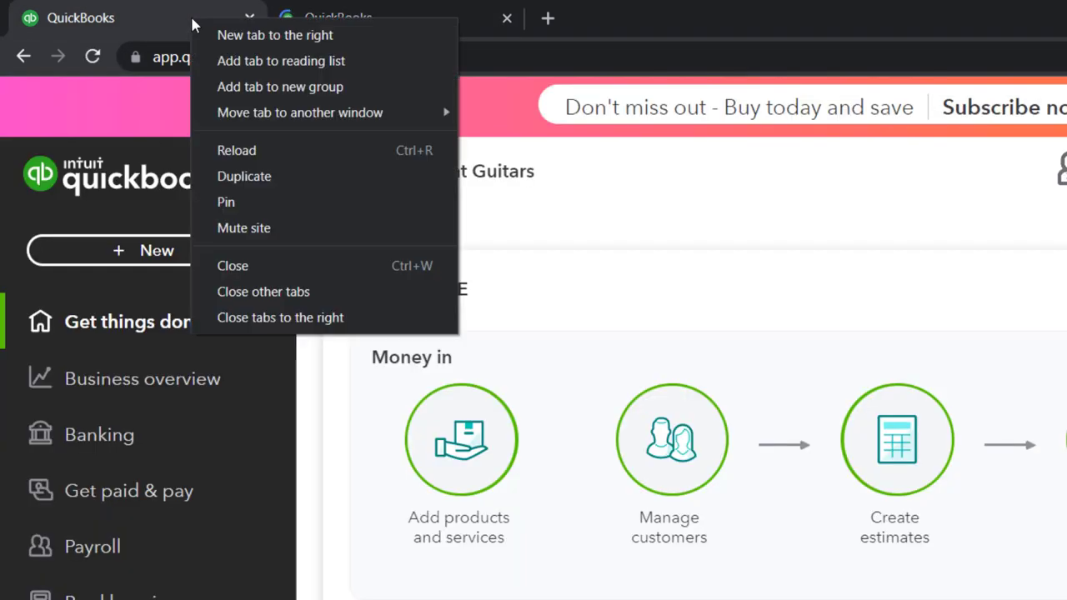
pyautogui.click(250, 174)
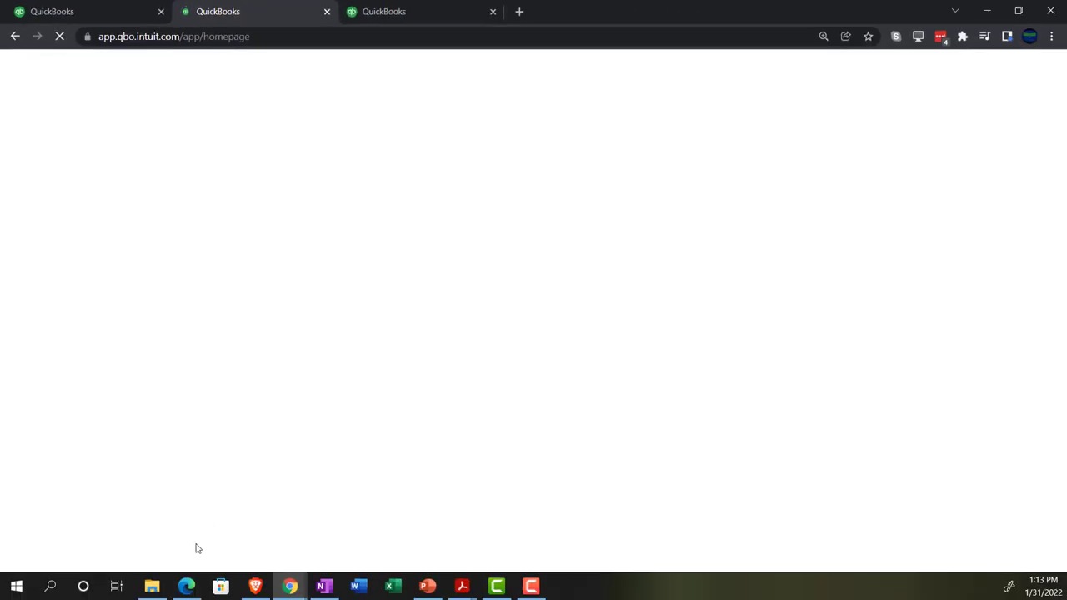
# Step: Switch to Edge to view where the sample company's Reports page is located, and return to Get Great Guitars in Chrome
pyautogui.click(188, 586)
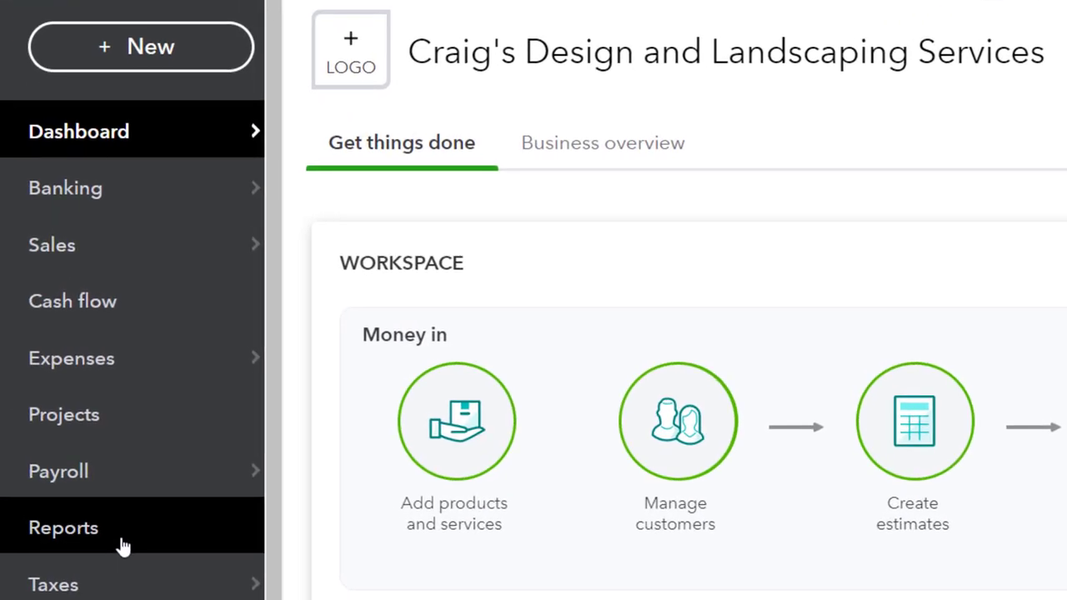
pyautogui.click(123, 546)
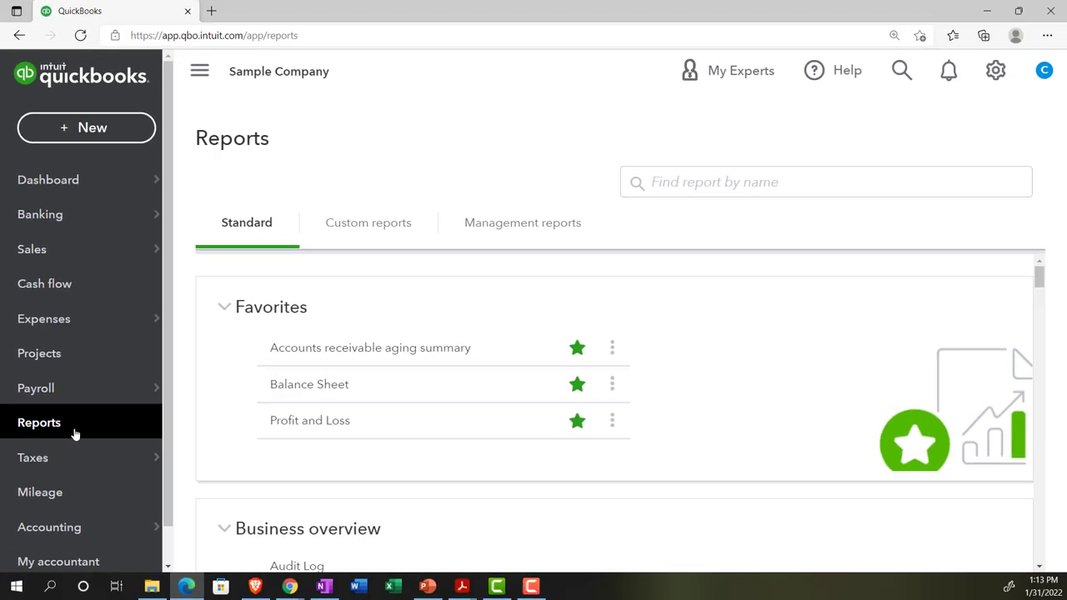
pyautogui.click(190, 588)
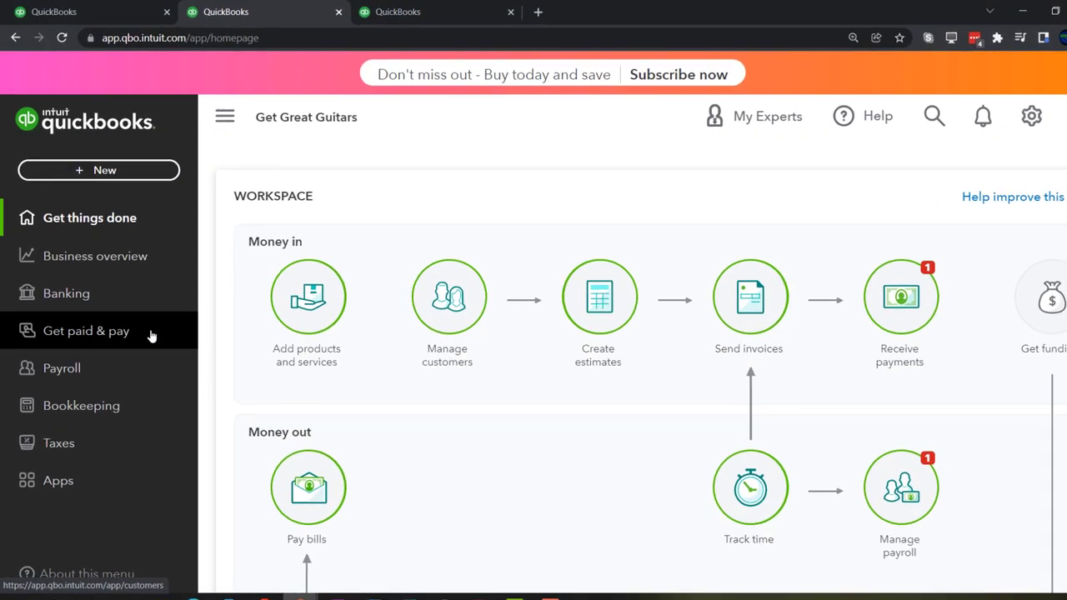
# Step: Open the Balance Sheet from the favorite reports in the second browser tab and run it for 01/01/2022 to 01/31/2022
pyautogui.click(178, 413)
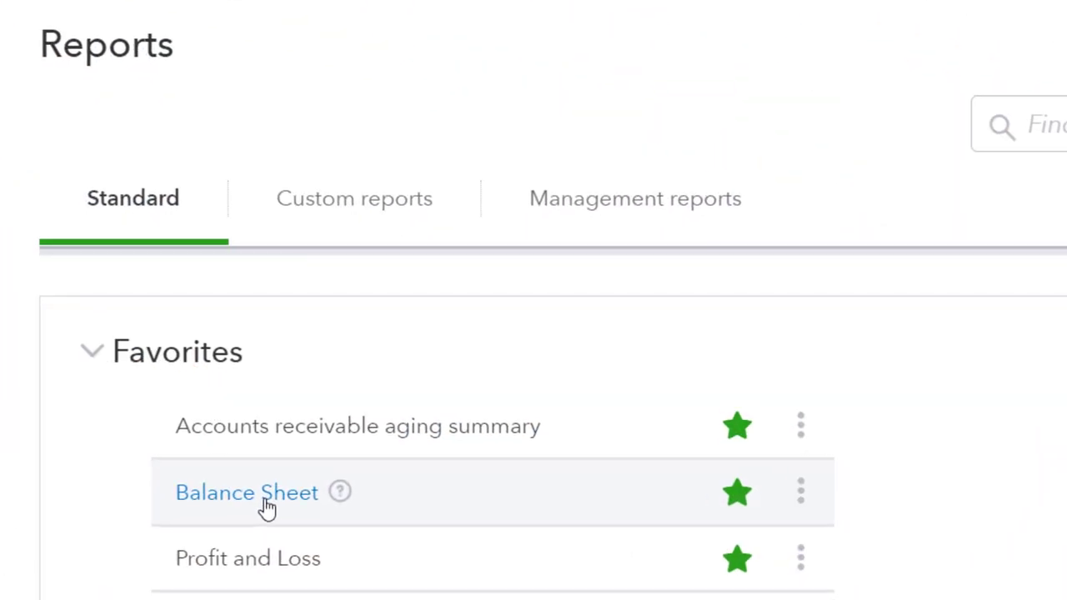
pyautogui.click(265, 498)
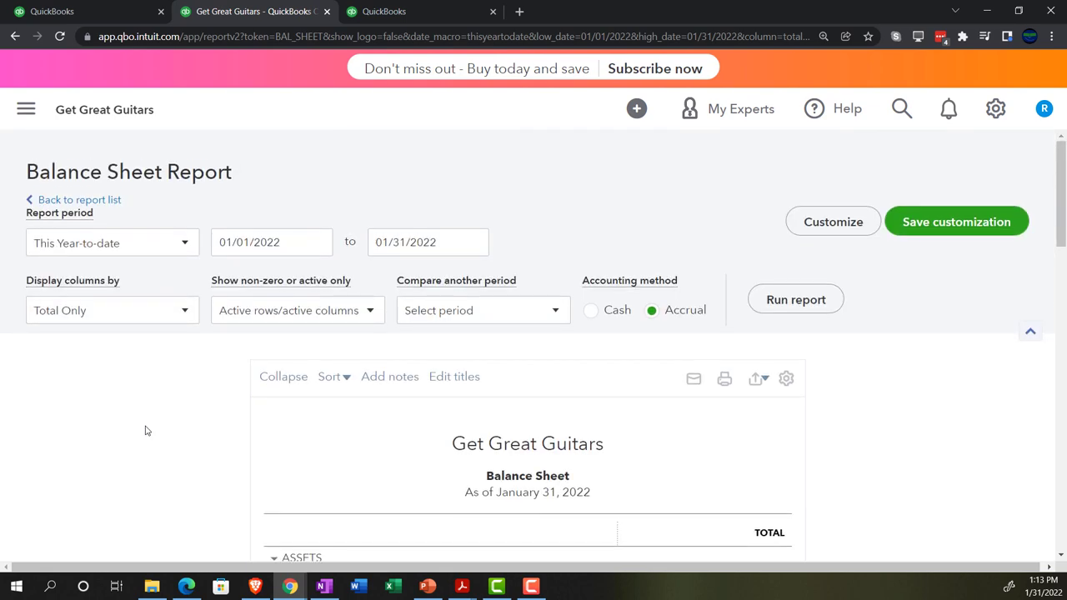
pyautogui.click(290, 240)
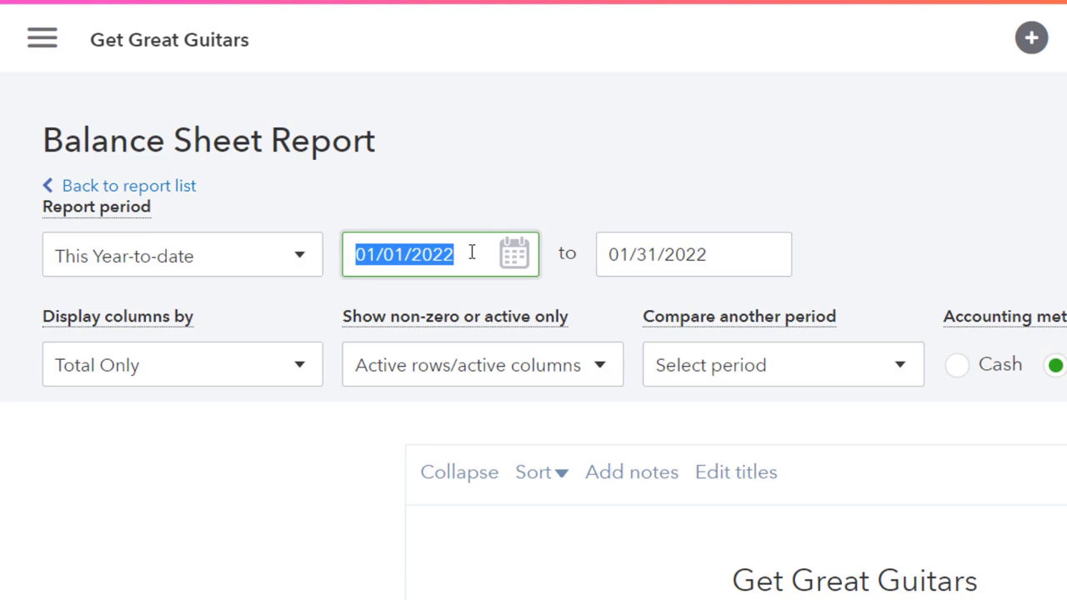
pyautogui.press('Tab')
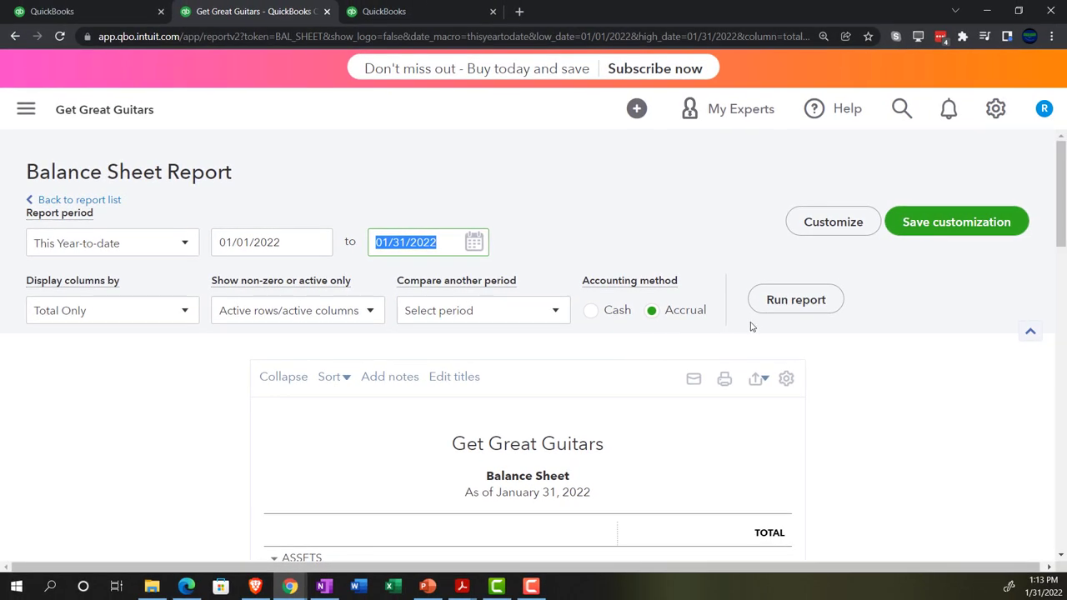
pyautogui.click(755, 310)
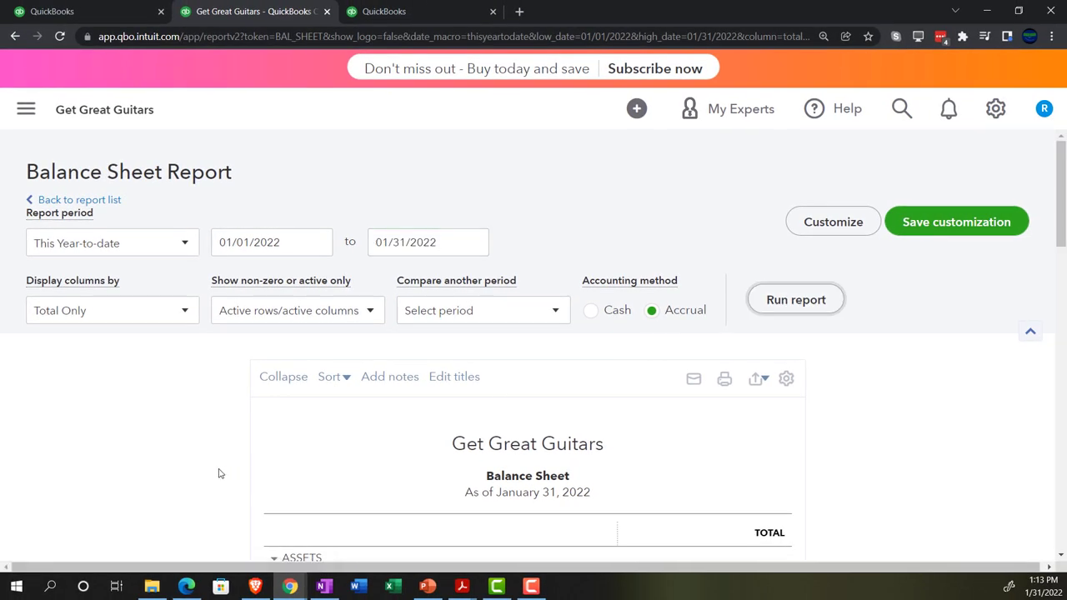
pyautogui.scroll(-3, 217, 472)
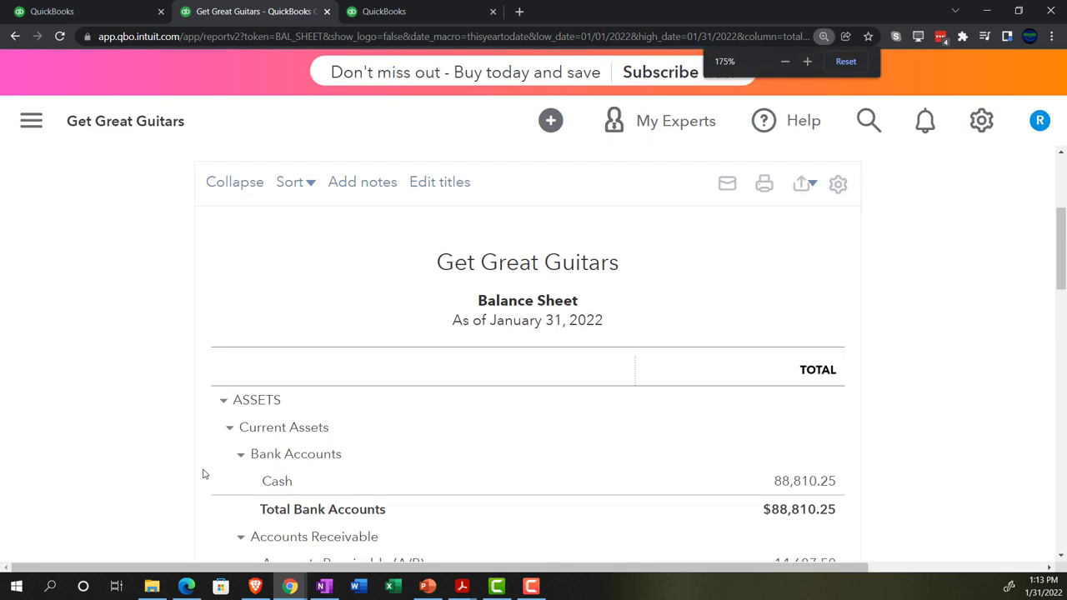
# Step: Open the Profit and Loss report in the third browser tab and check its report period
pyautogui.click(387, 12)
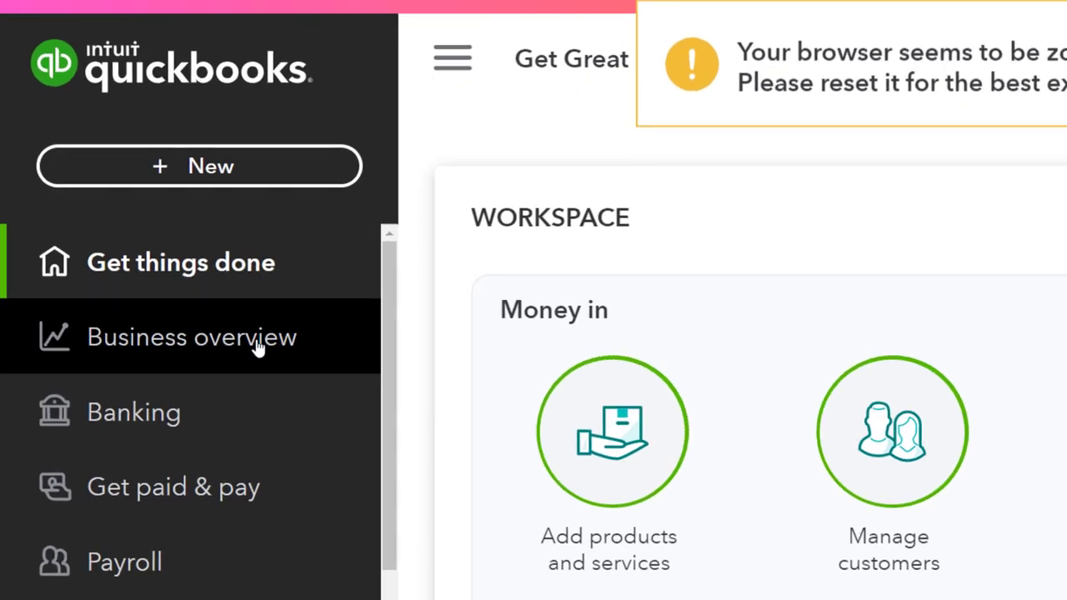
pyautogui.click(258, 348)
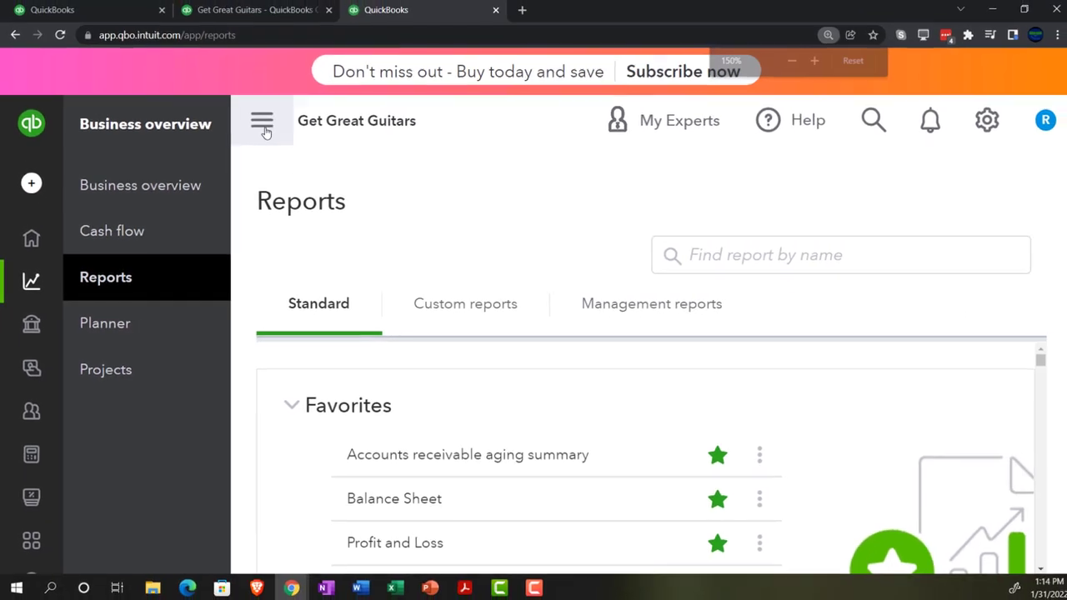
pyautogui.click(264, 126)
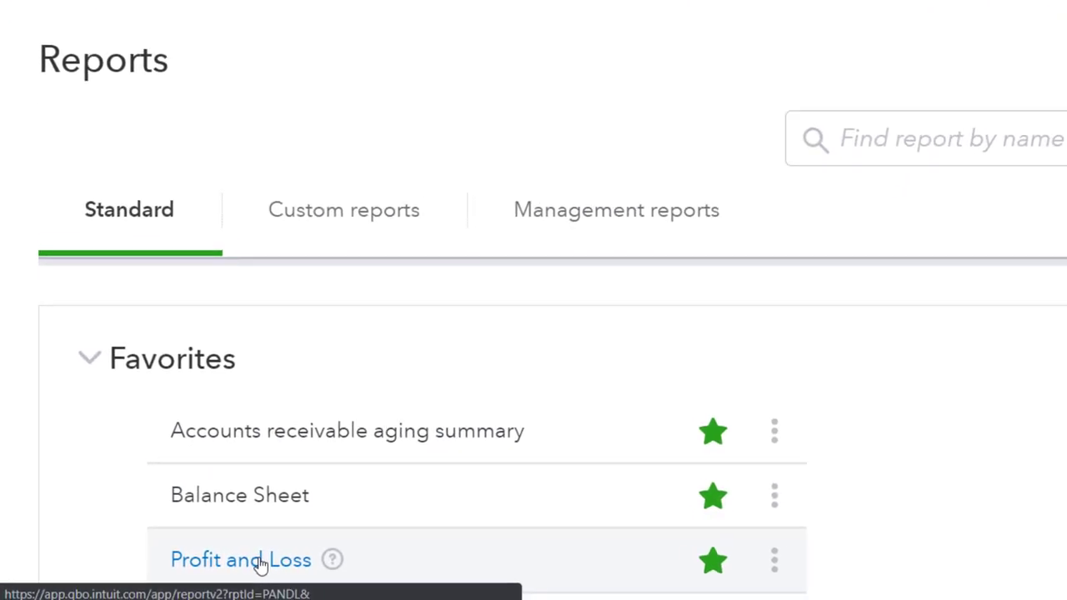
pyautogui.click(260, 564)
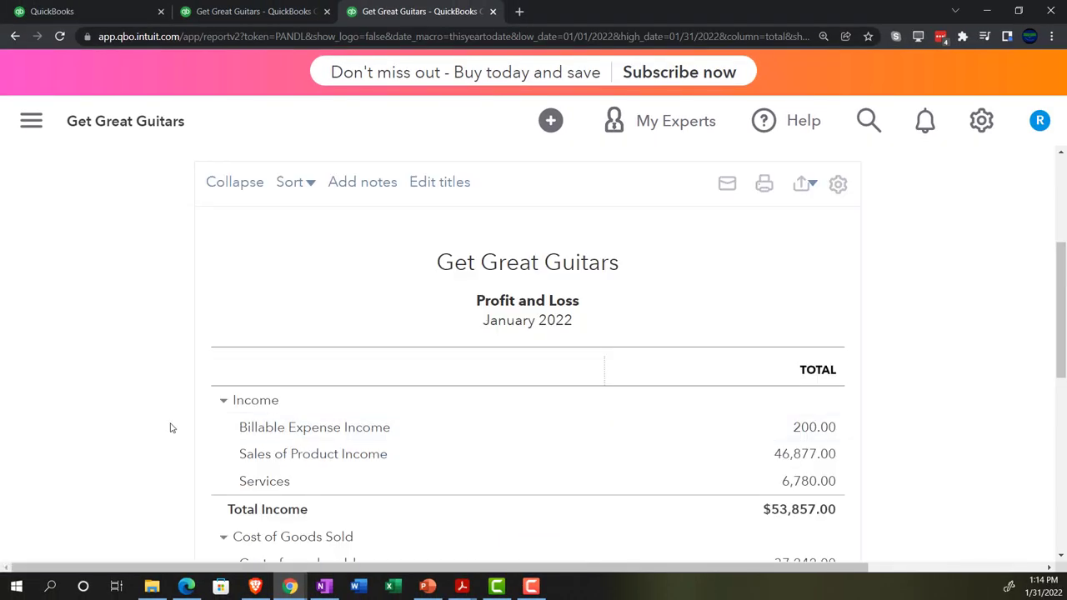
pyautogui.scroll(3, 170, 427)
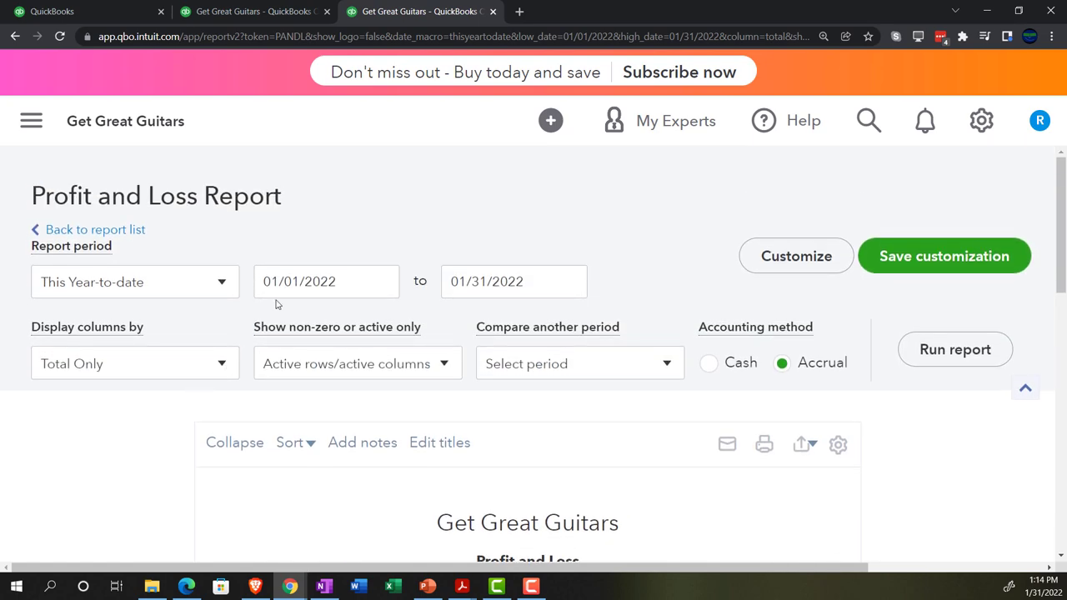
pyautogui.scroll(-3, 191, 384)
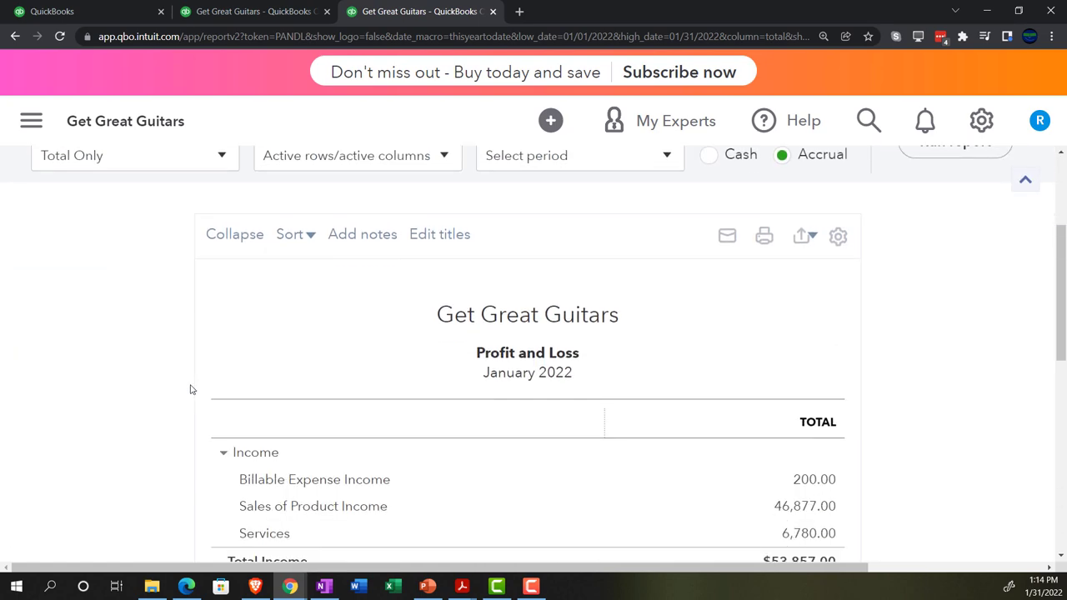
# Step: Drill into the Cash balance on the Balance Sheet to examine its transaction report, and return to the report summary
pyautogui.click(258, 12)
pyautogui.hotkey('ctrl', '+')
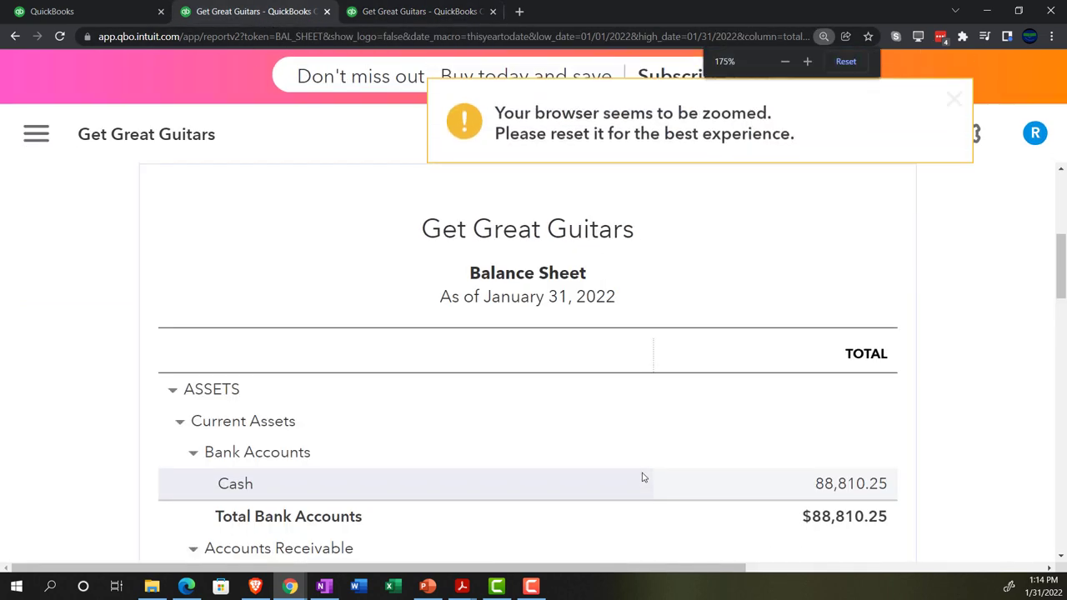
pyautogui.scroll(-1, 642, 476)
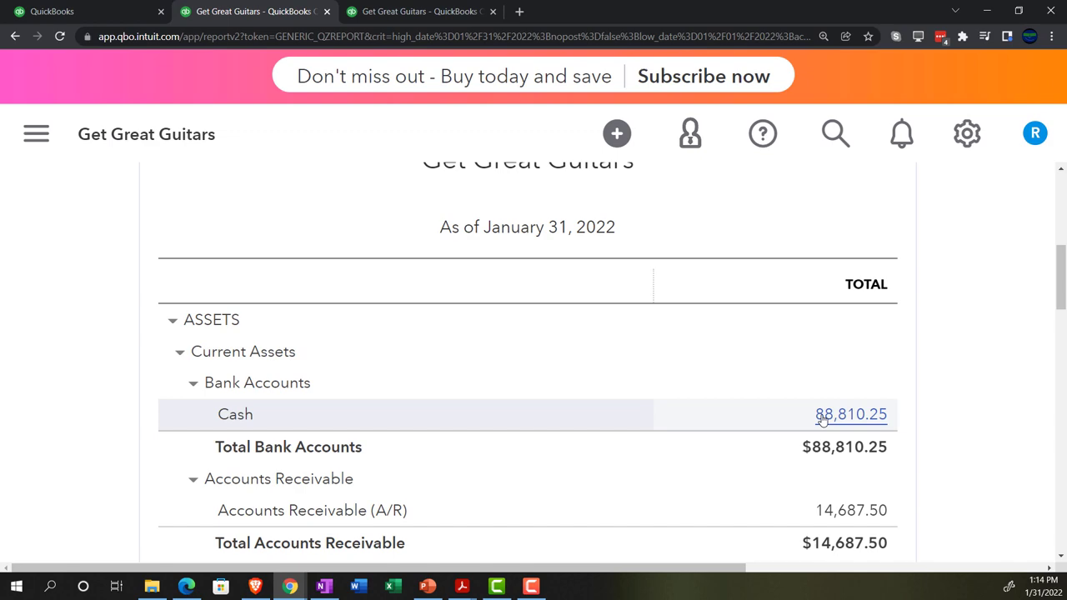
pyautogui.click(822, 421)
pyautogui.hotkey('ctrl', '-')
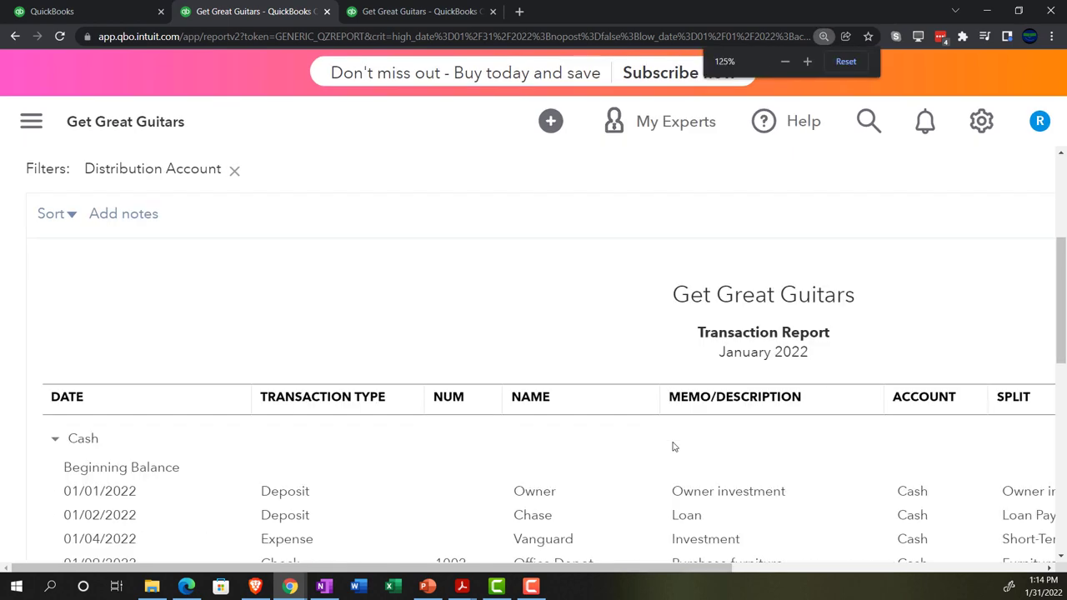
pyautogui.hotkey('ctrl', '-')
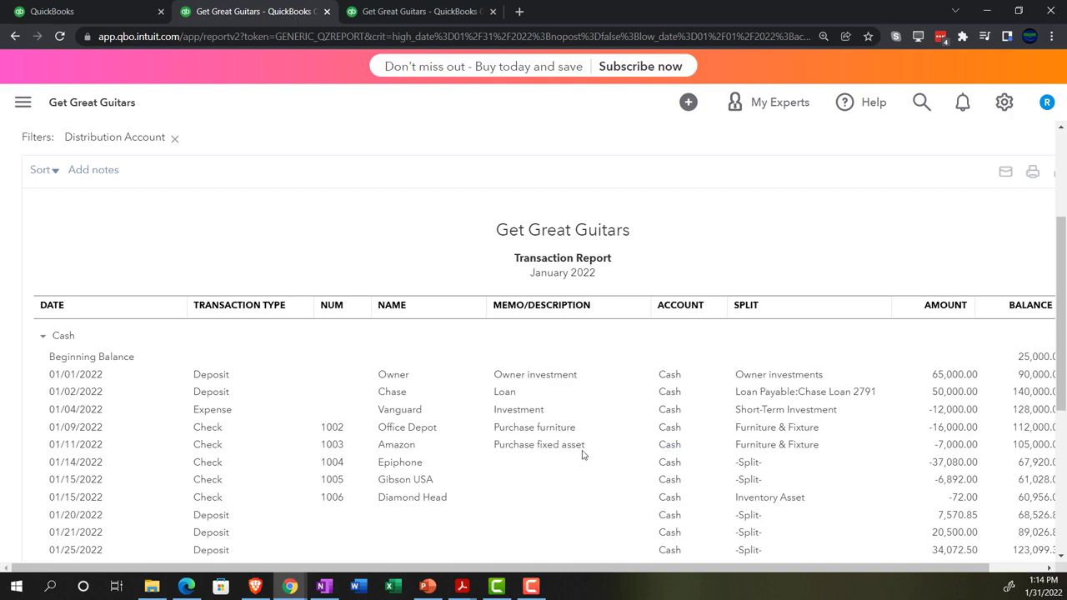
pyautogui.scroll(-1, 472, 455)
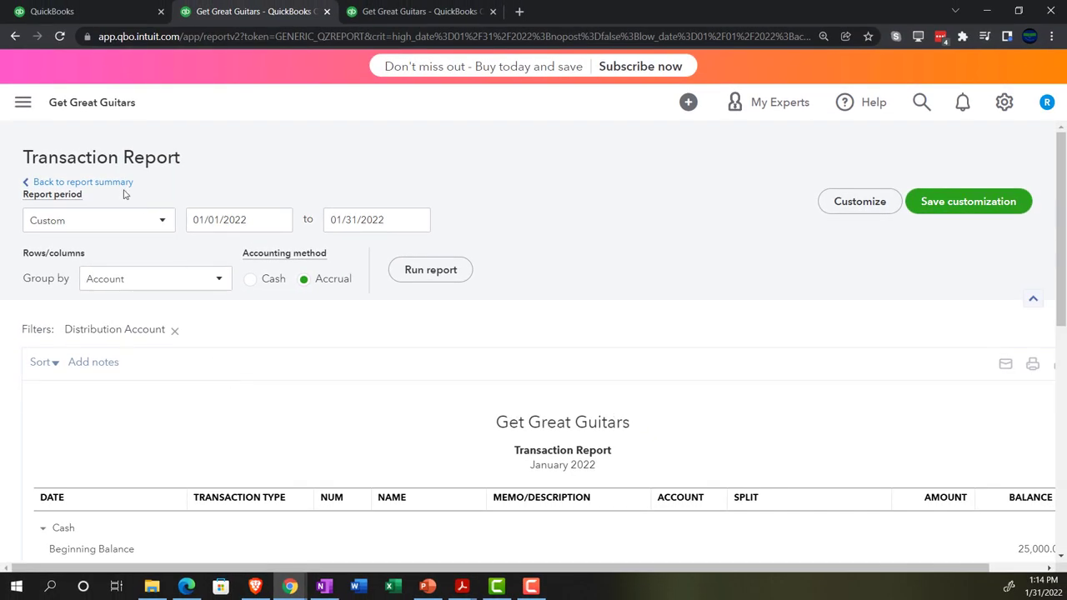
pyautogui.click(114, 181)
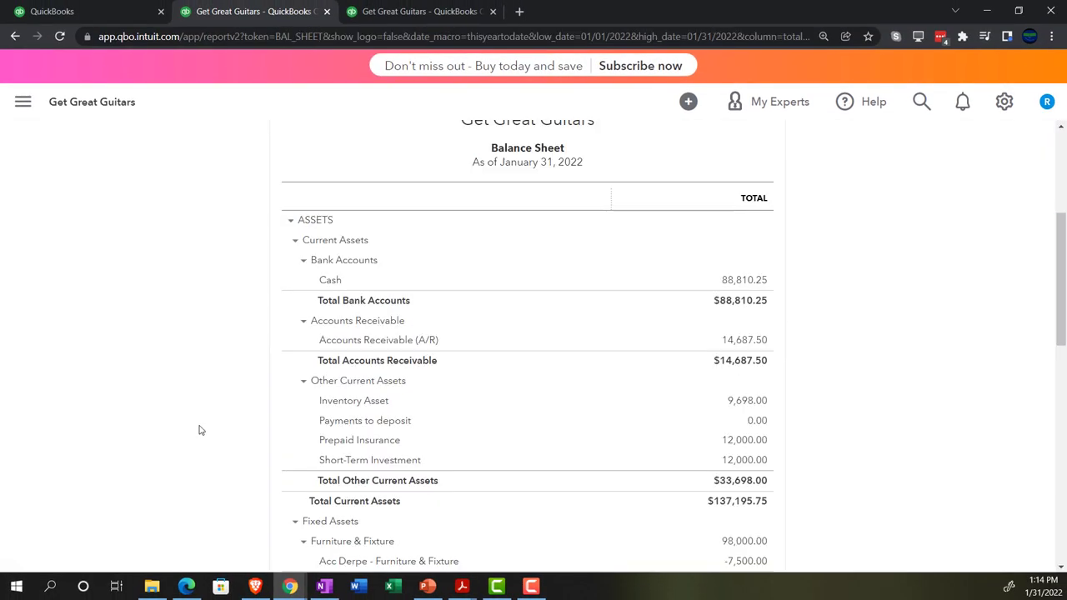
pyautogui.hotkey('ctrl', '+')
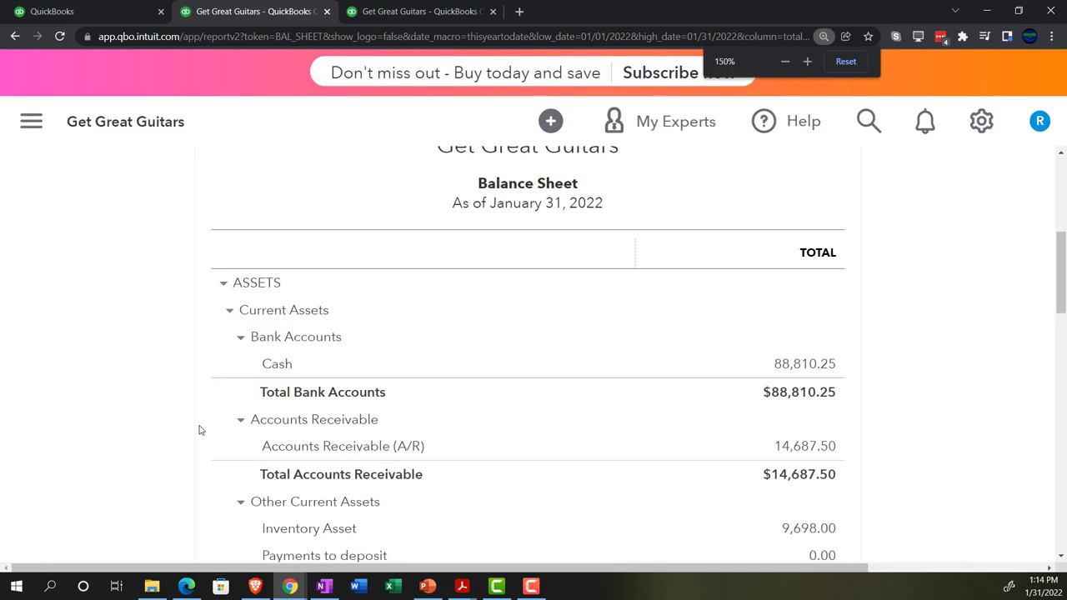
pyautogui.hotkey('ctrl', '+')
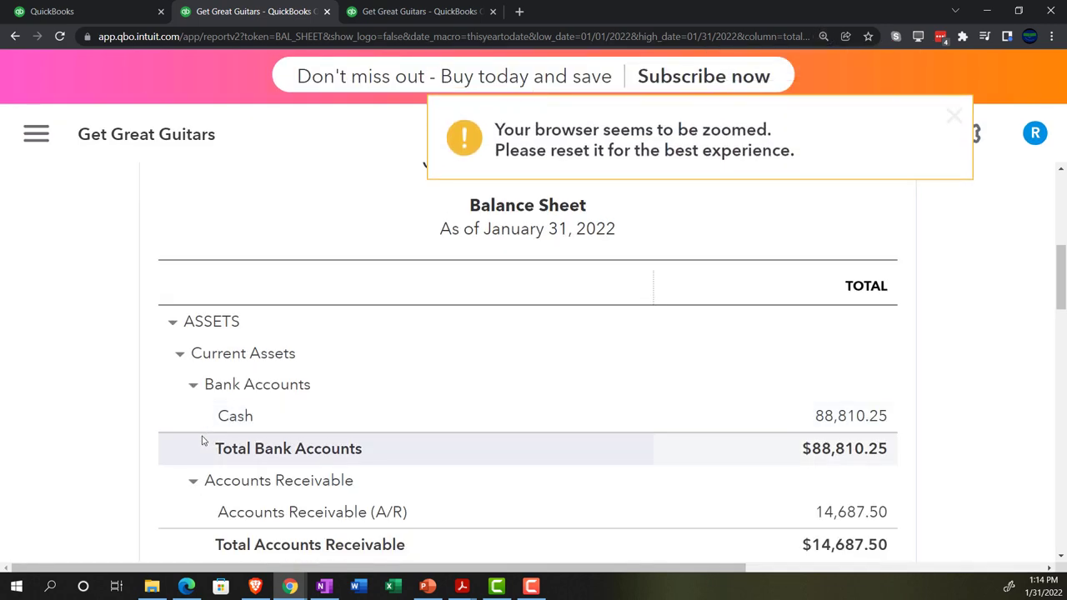
# Step: Return to the first browser tab, reduce the page zoom, and open the Bookkeeping section for Get Great Guitars
pyautogui.click(114, 11)
pyautogui.hotkey('ctrl', '-')
pyautogui.hotkey('ctrl', '-')
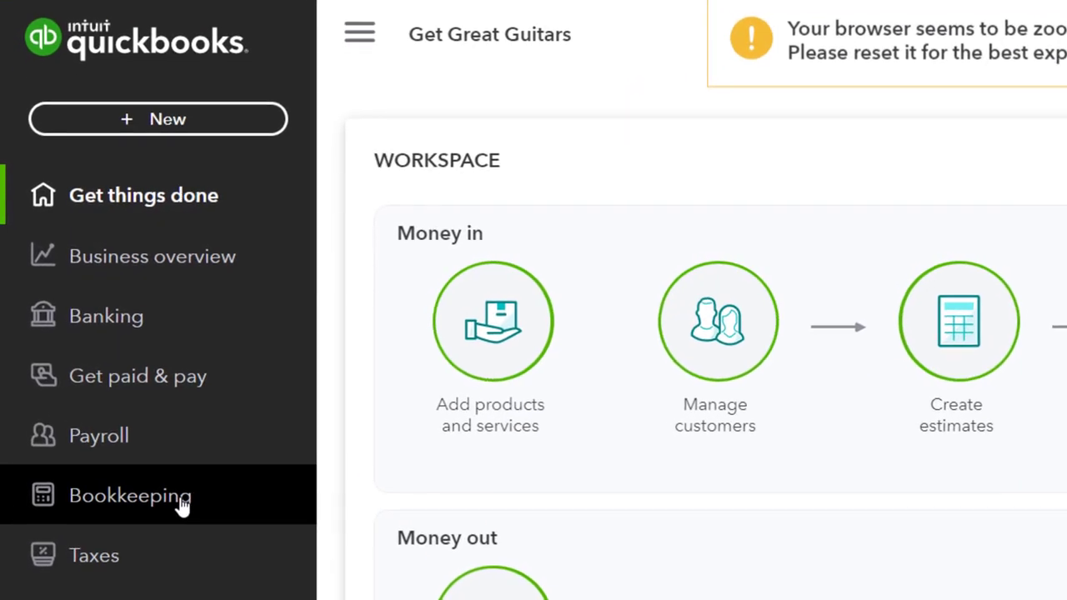
pyautogui.click(108, 394)
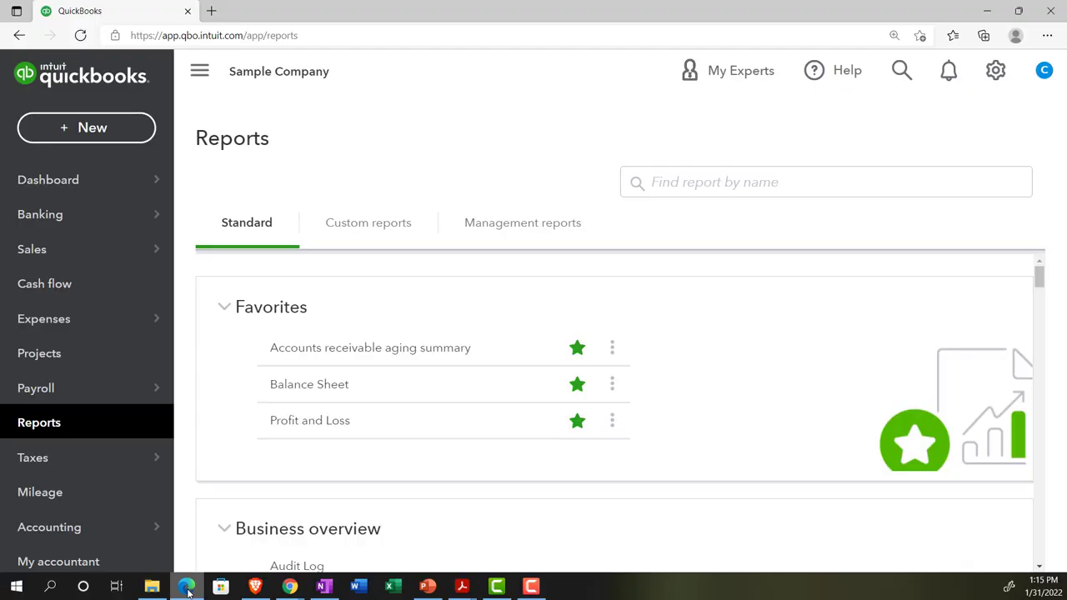
# Step: Switch to Edge to view where the sample company's My accountant and Reconcile pages are located
pyautogui.scroll(-1, 119, 526)
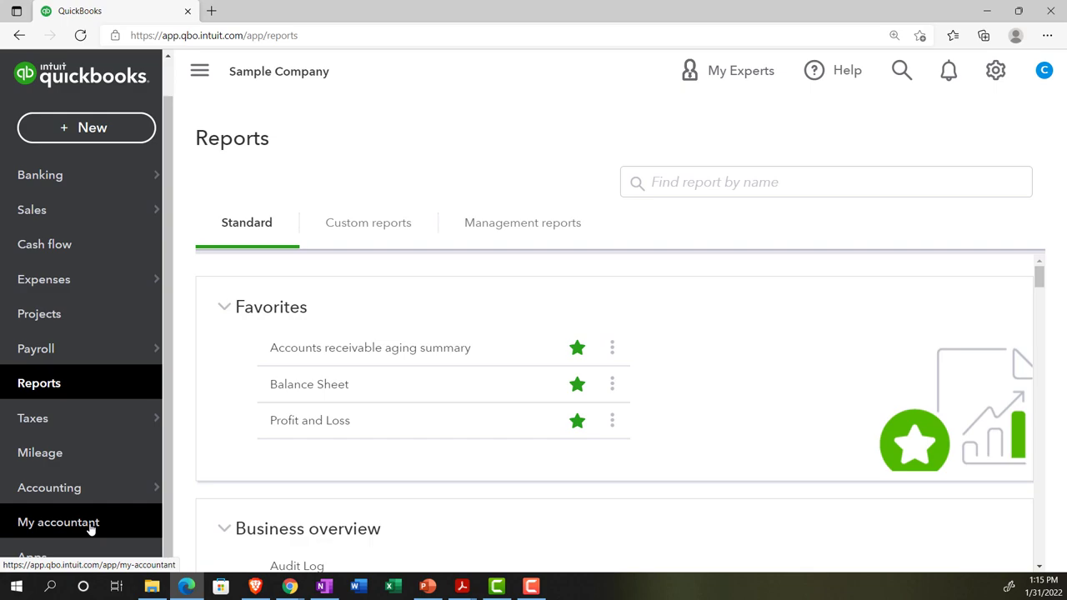
pyautogui.click(89, 525)
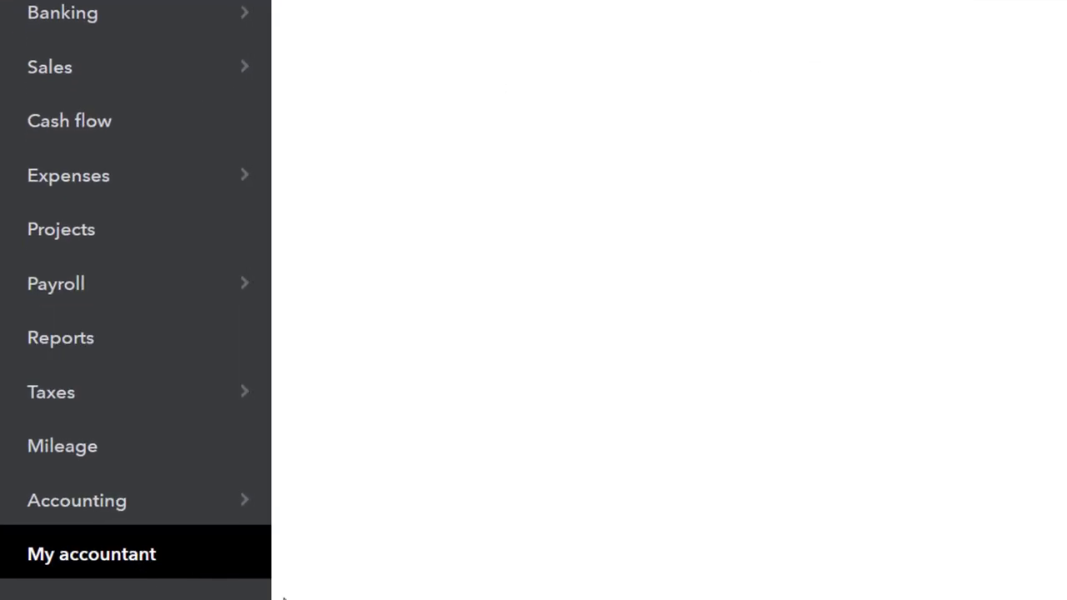
pyautogui.moveTo(195, 551)
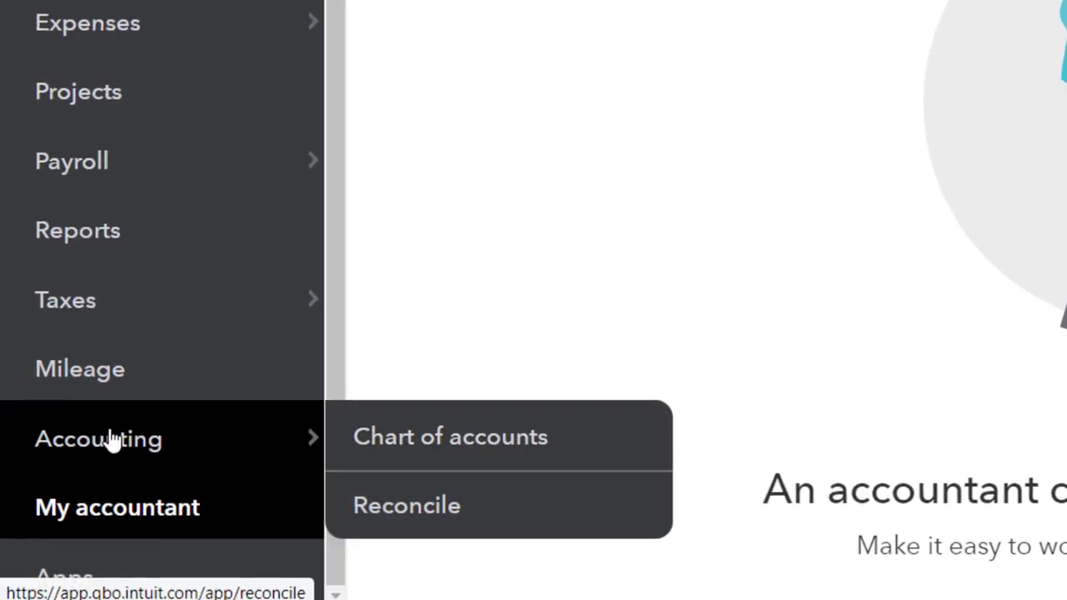
pyautogui.click(56, 489)
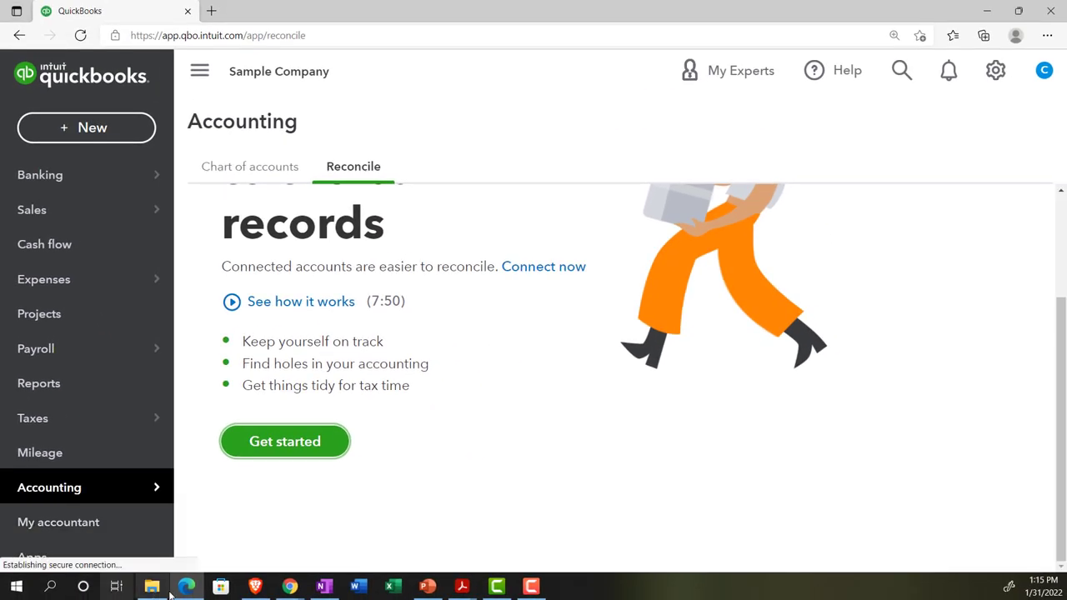
# Step: Return to Chrome and resume reconciling the Cash account, hiding the navigation menu and dismissing the guidance tips
pyautogui.click(187, 587)
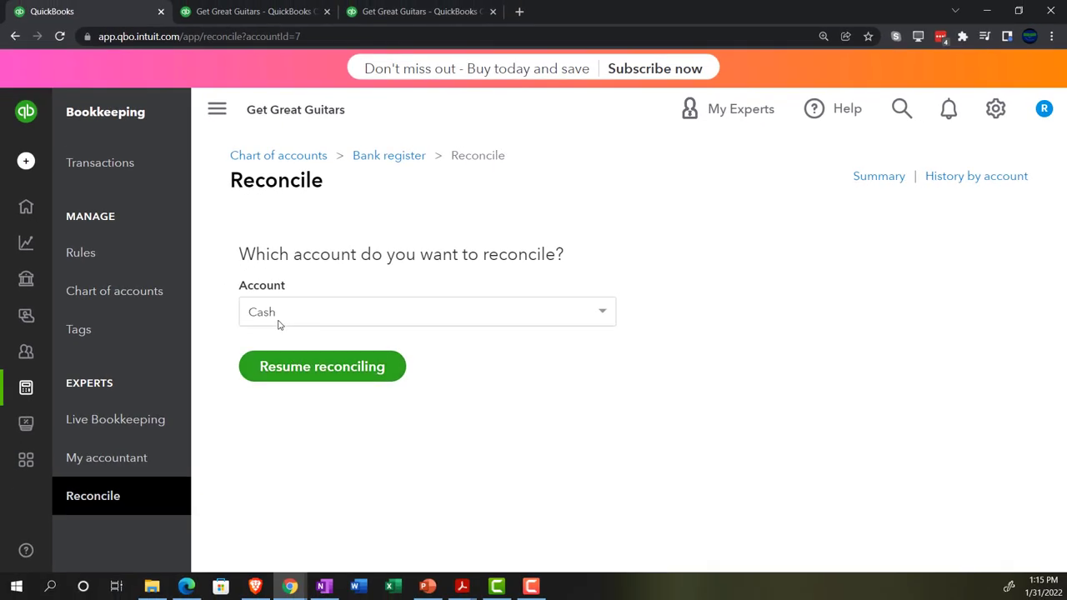
pyautogui.click(278, 369)
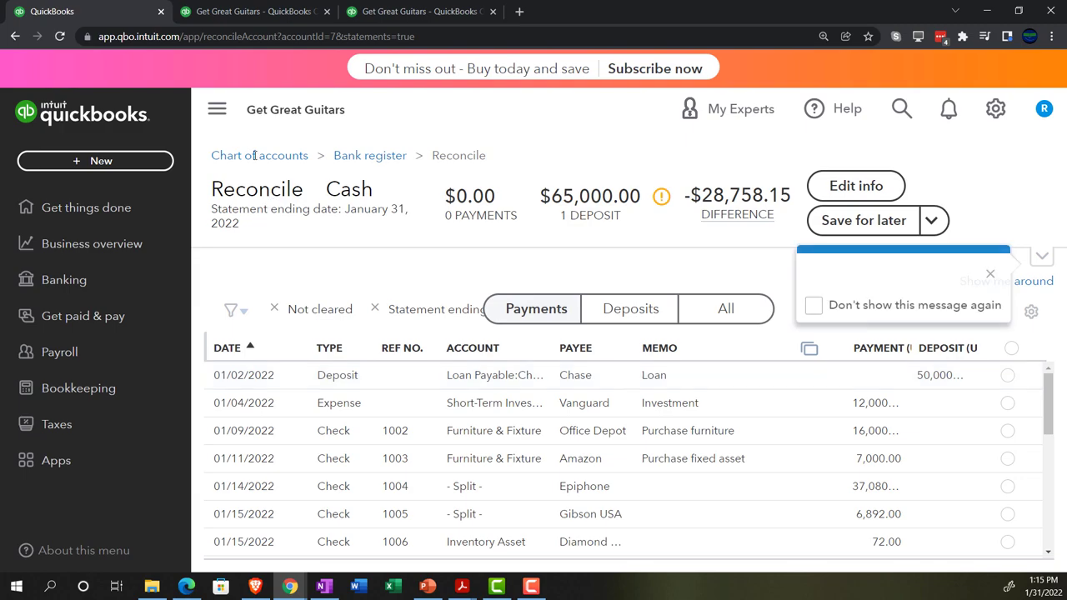
pyautogui.click(218, 112)
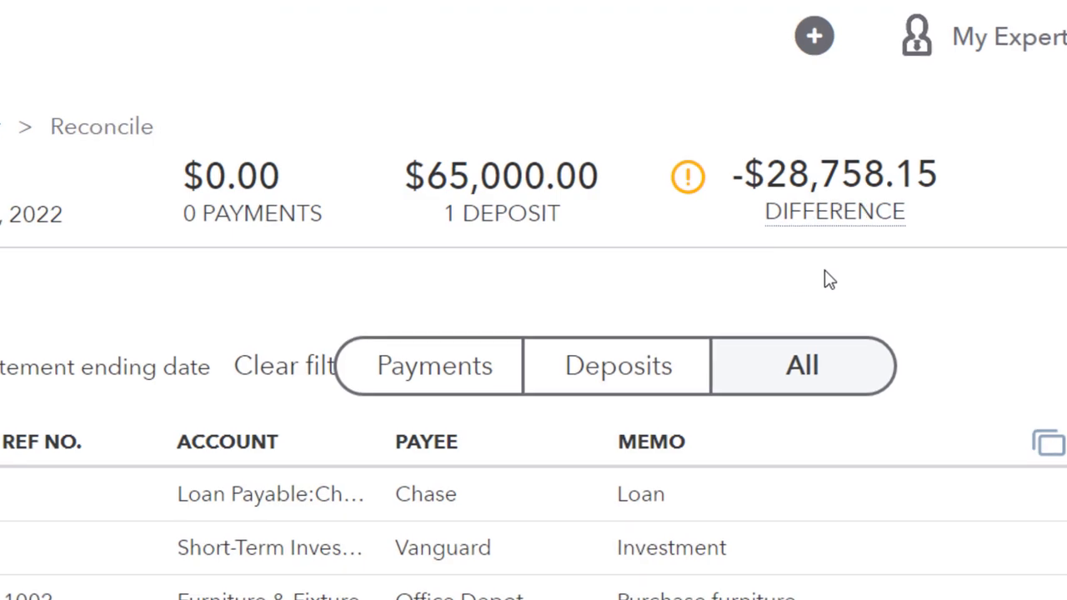
pyautogui.moveTo(697, 168)
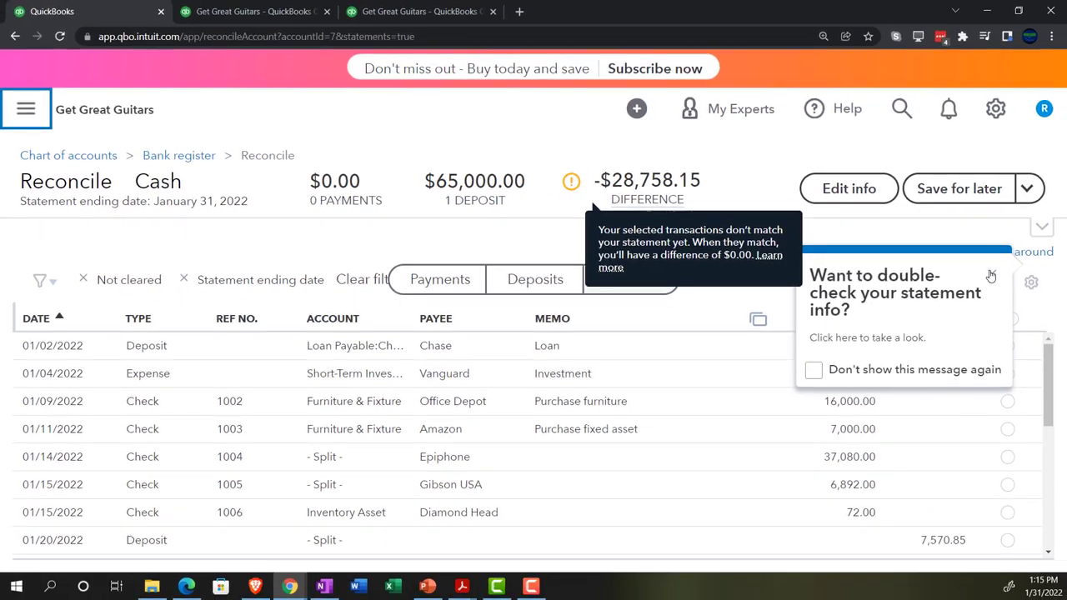
pyautogui.click(993, 275)
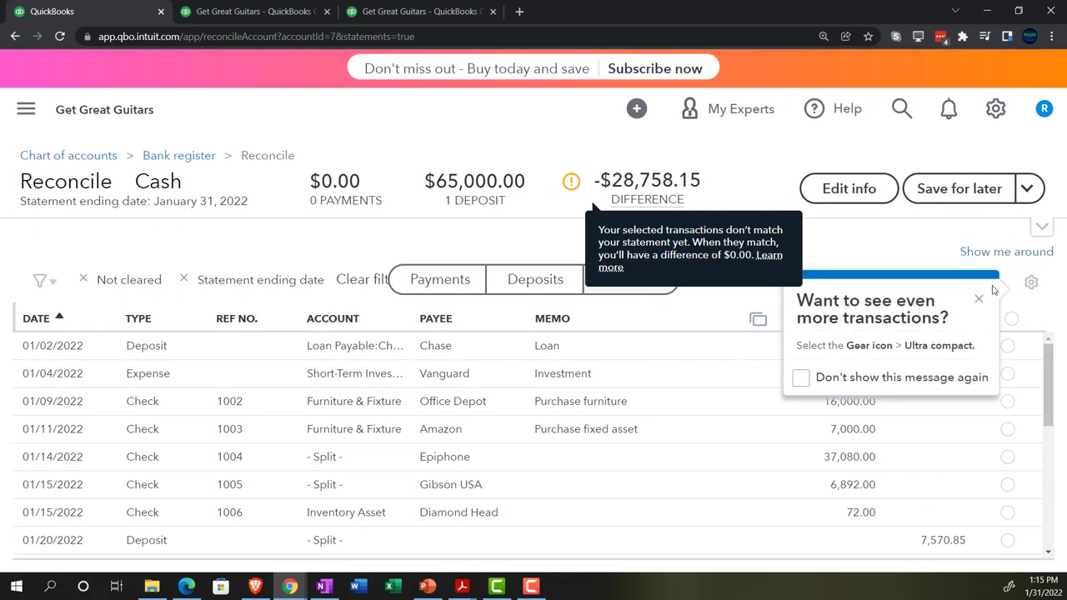
pyautogui.click(981, 300)
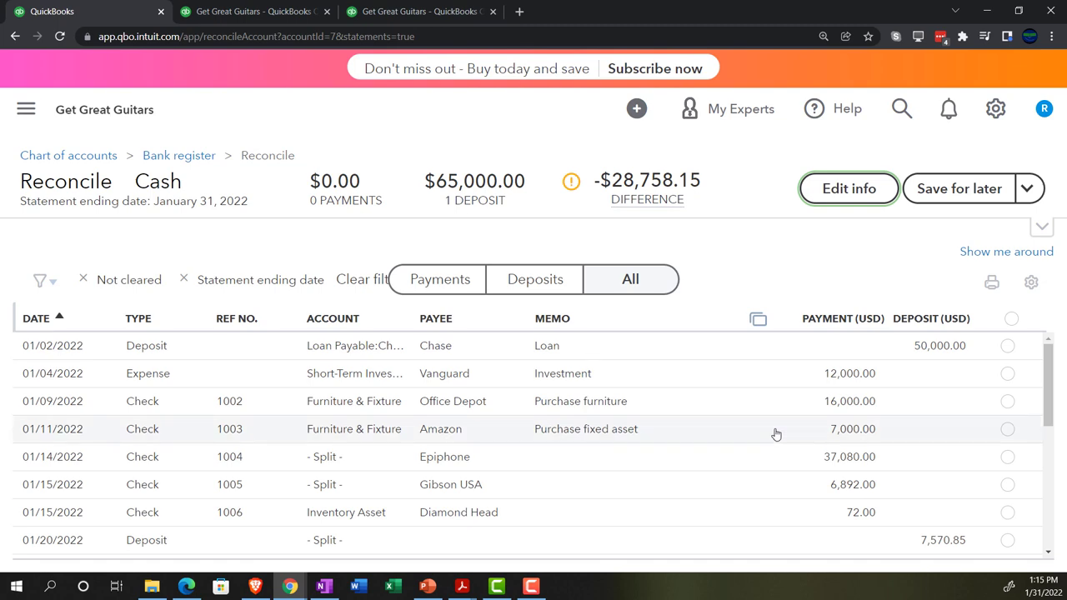
# Step: Remove the Not cleared filter and unmark the 65,000.00 owner investment deposit, and expand the reconciliation summary
pyautogui.scroll(-2, 775, 433)
pyautogui.scroll(2, 775, 433)
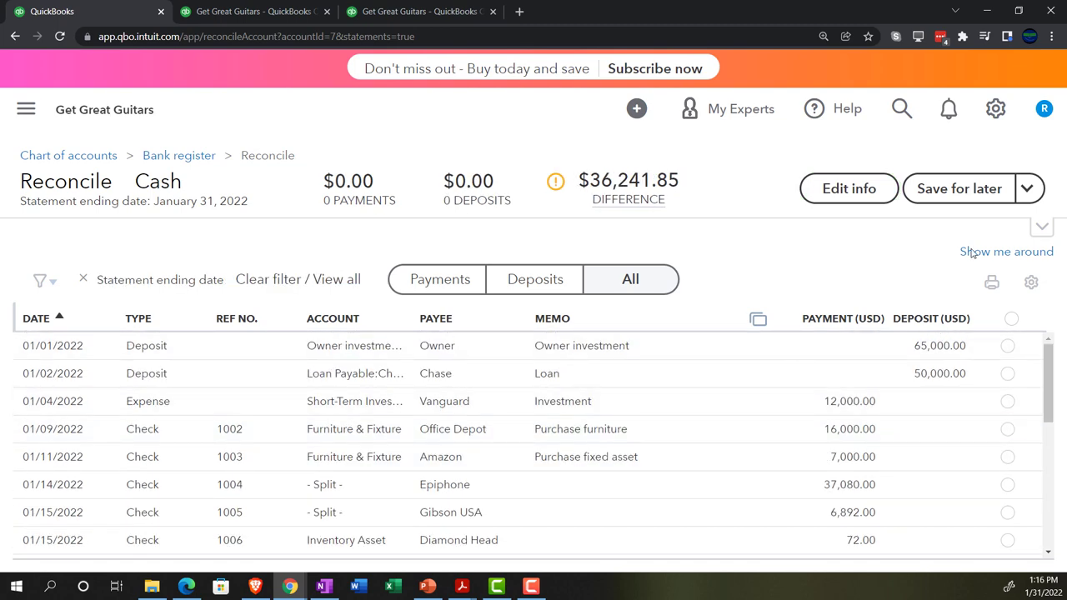
pyautogui.click(1043, 228)
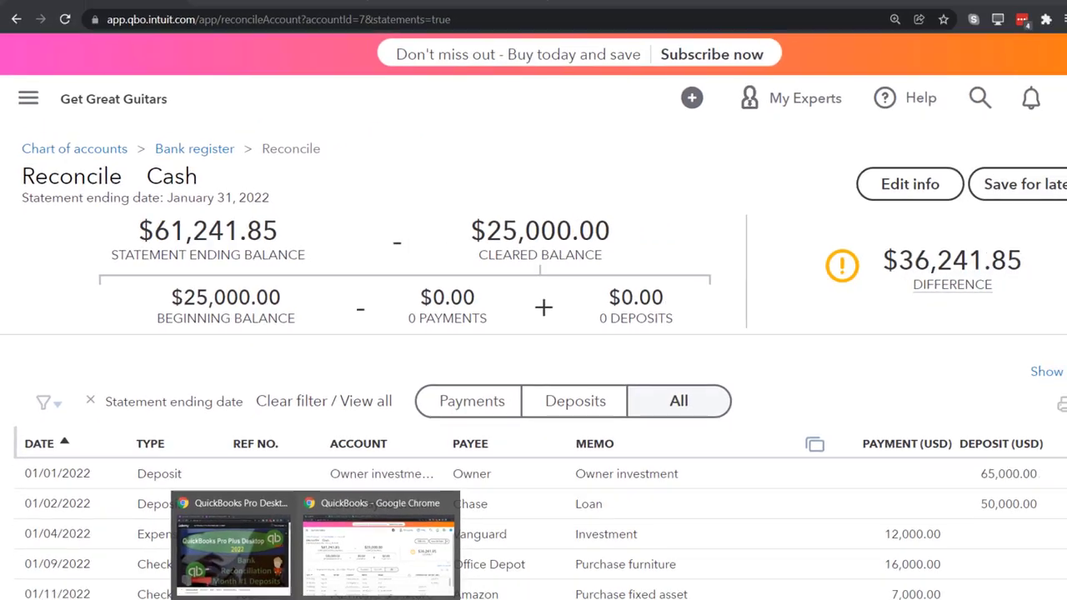
# Step: Compare the beginning and ending balances in the reconciliation summary with Bank Stmt Jan.pdf in Acrobat, and return to Chrome
pyautogui.moveTo(461, 587)
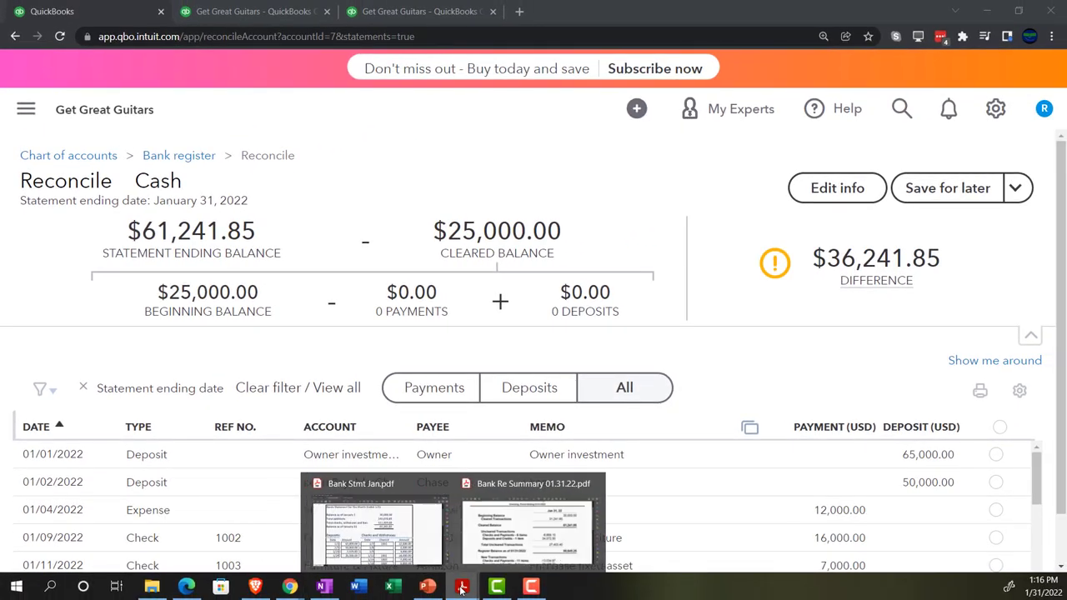
pyautogui.click(416, 544)
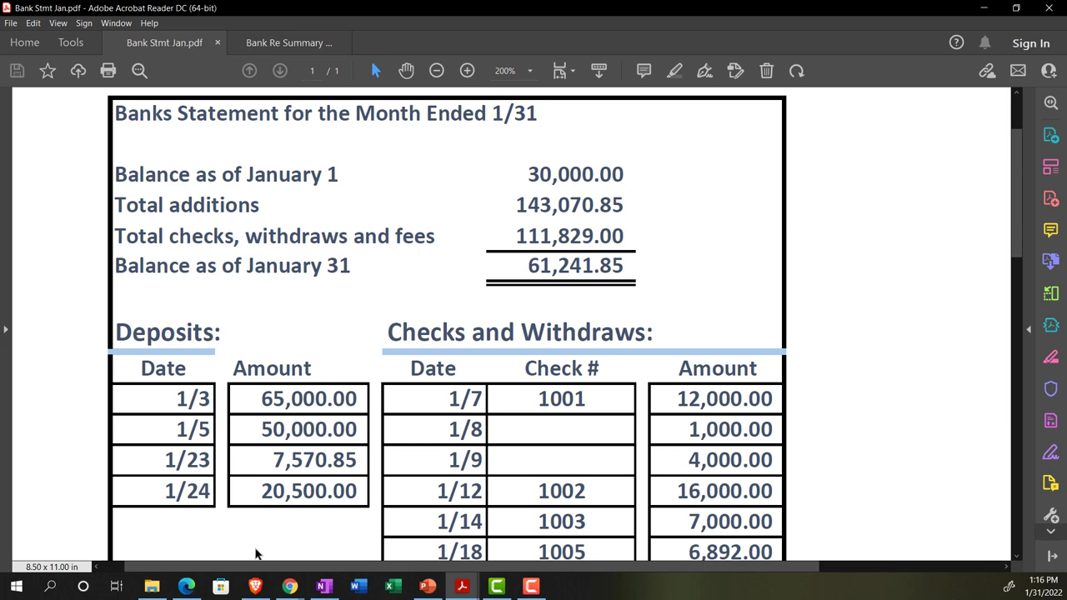
pyautogui.click(290, 587)
pyautogui.click(325, 550)
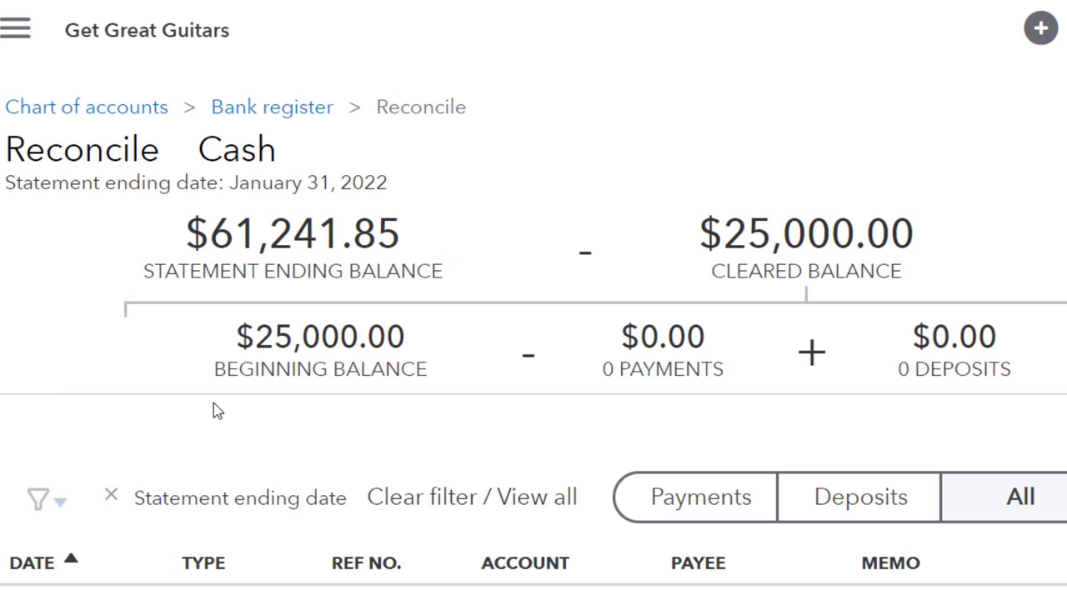
pyautogui.moveTo(461, 586)
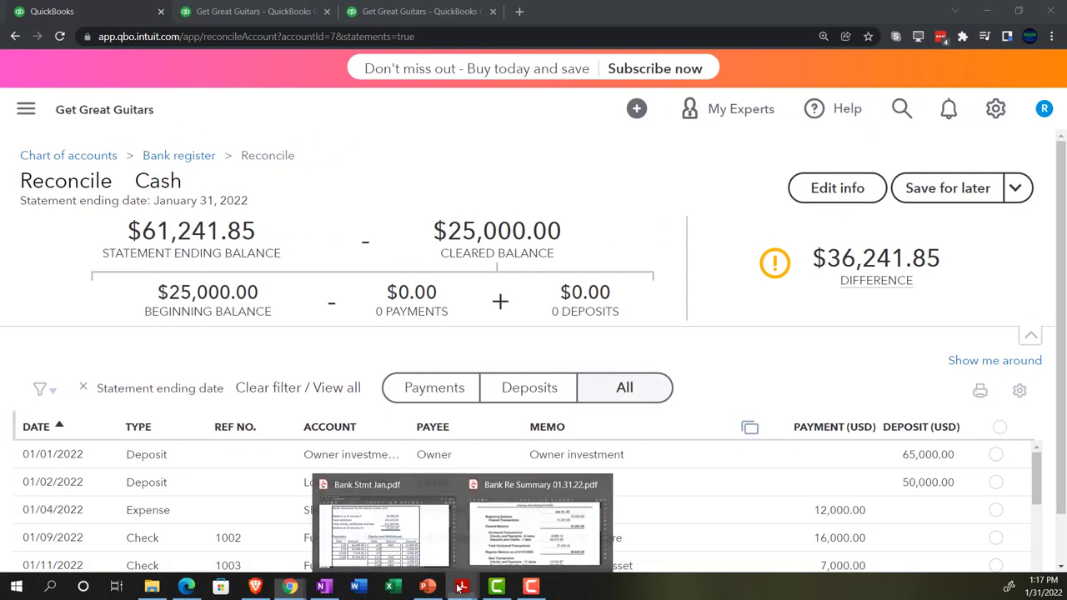
pyautogui.click(411, 552)
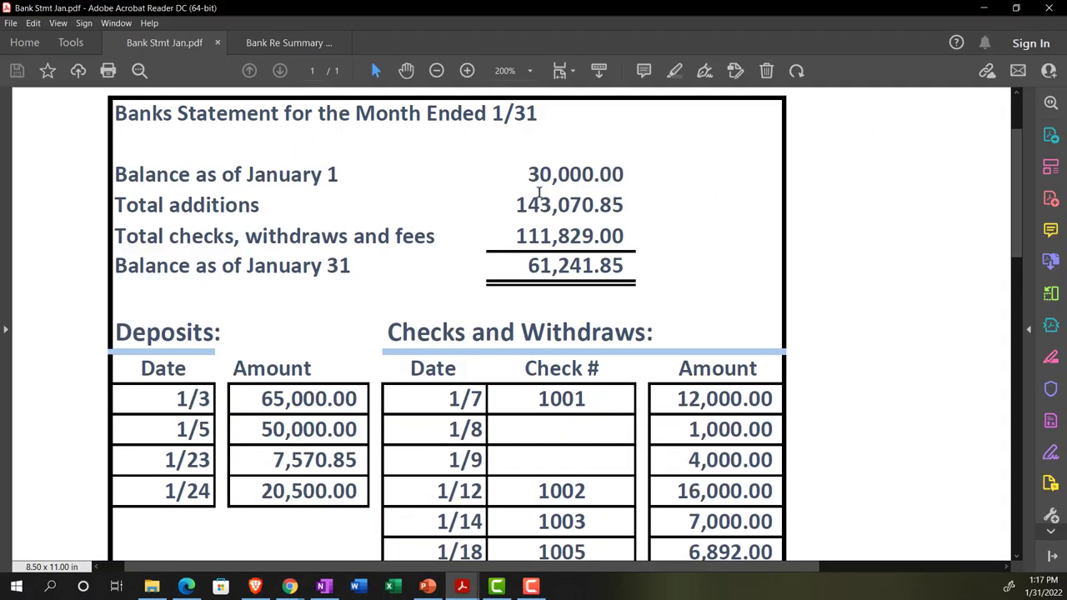
pyautogui.click(985, 8)
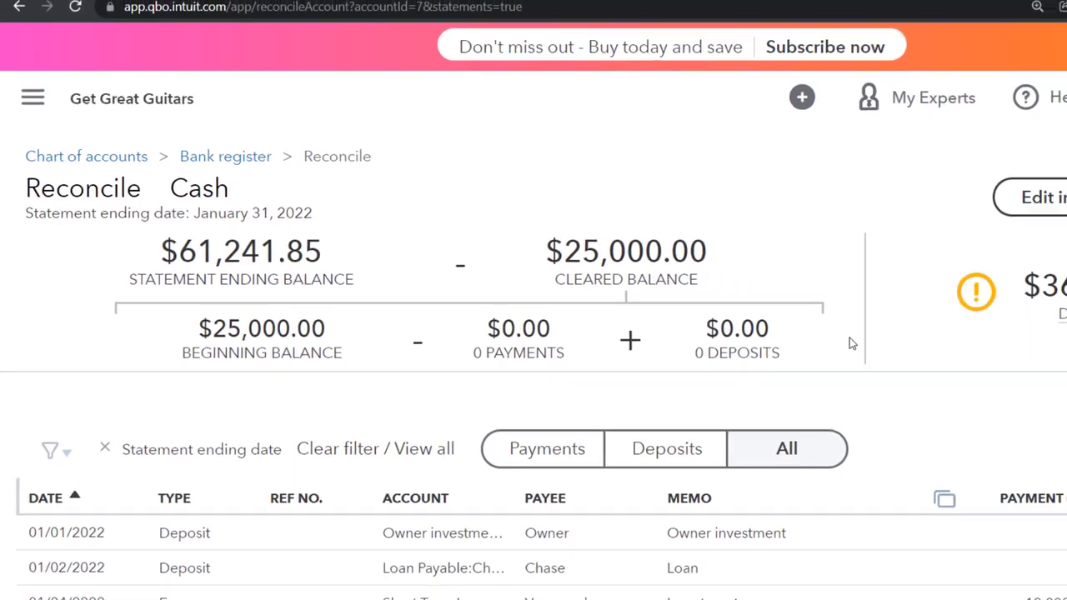
# Step: Collapse the reconciliation summary and show only the deposits in the transaction list
pyautogui.moveTo(1066, 356)
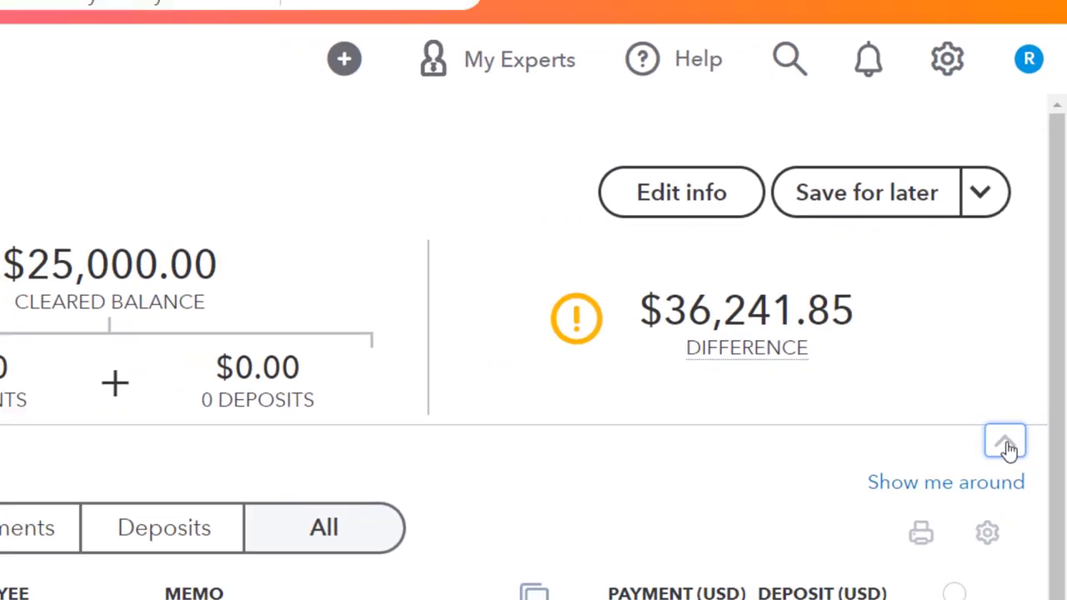
pyautogui.click(999, 505)
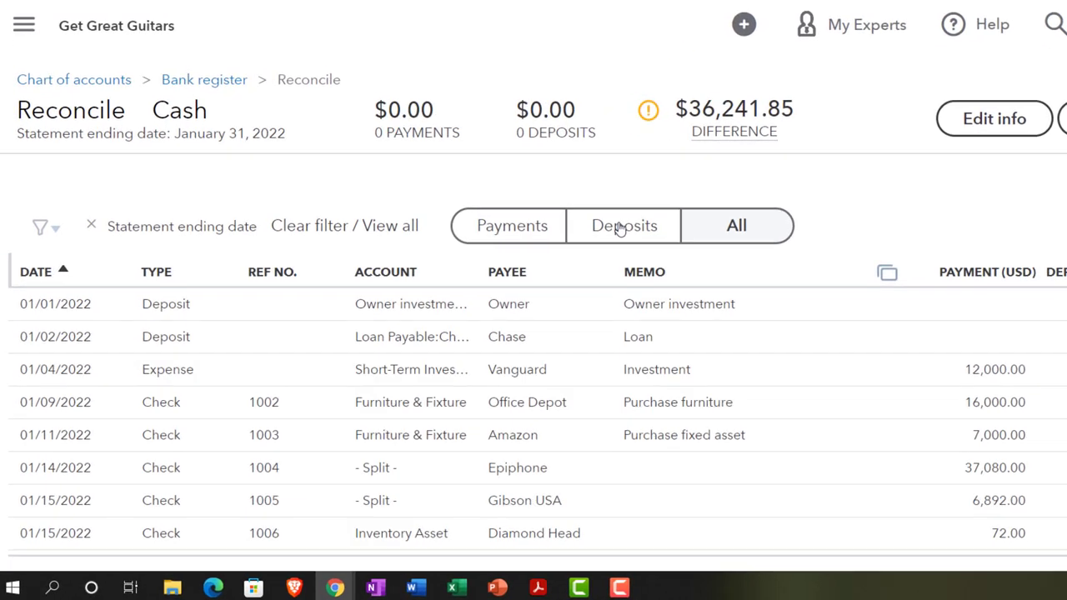
pyautogui.click(619, 228)
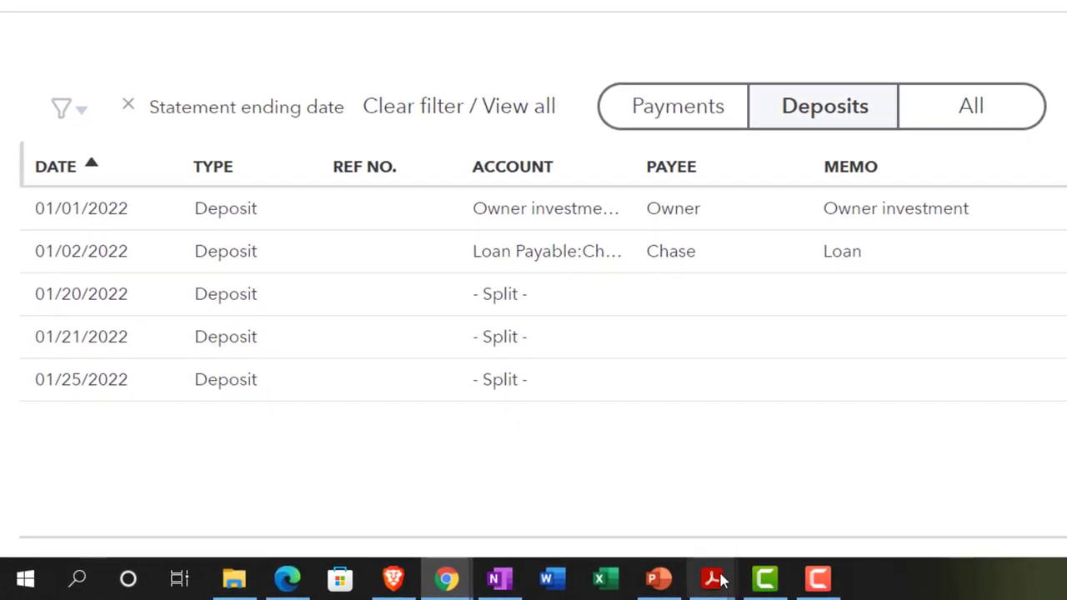
# Step: Review the deposits list in Chrome, and select the first deposit amount, 65,000.00 on 1/3, in Bank Stmt Jan.pdf
pyautogui.moveTo(719, 581)
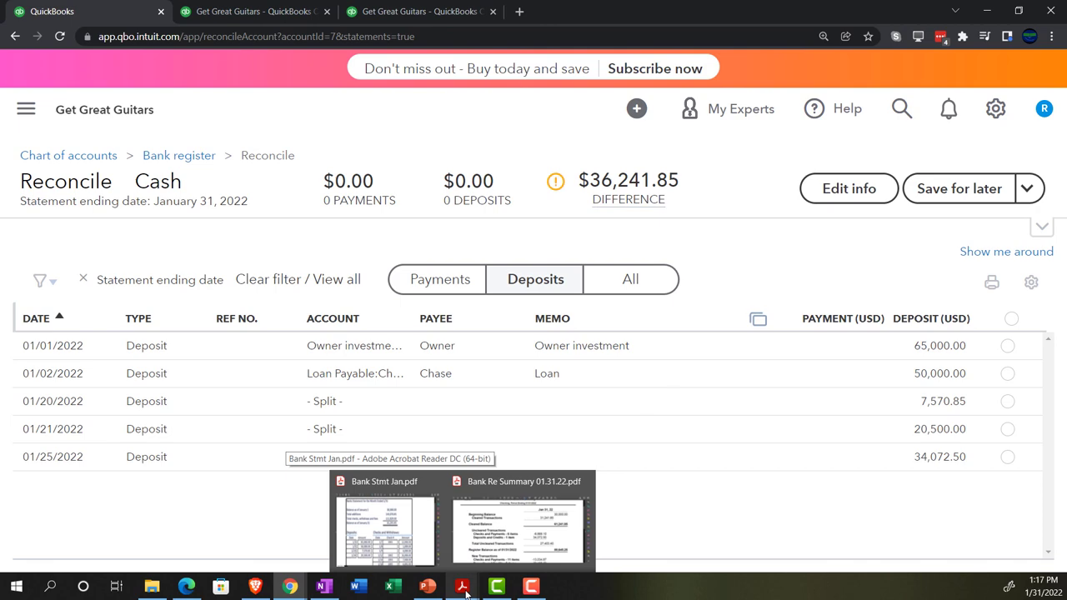
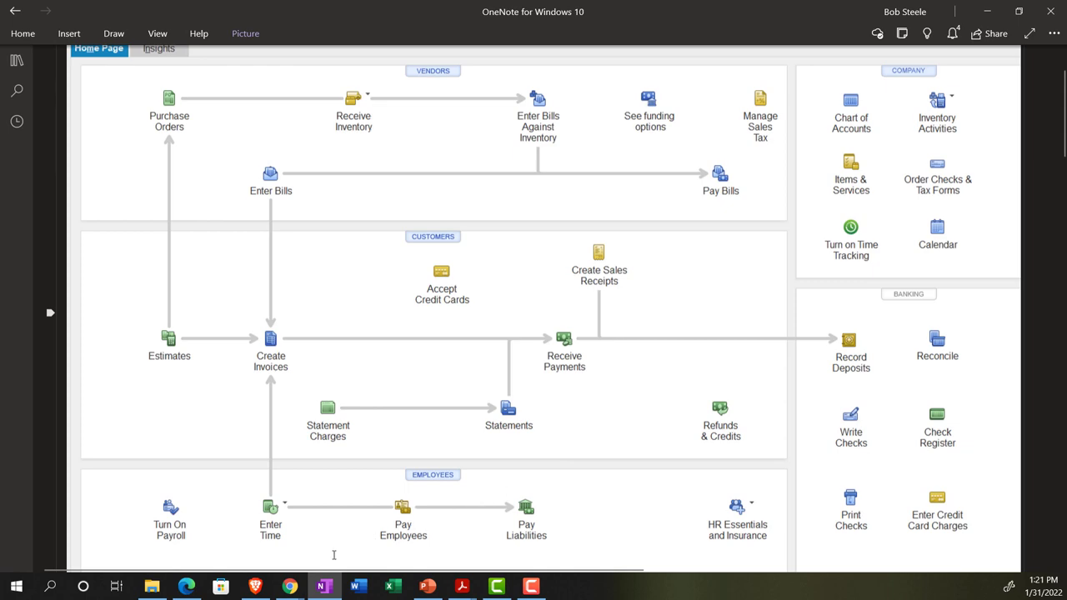
pyautogui.click(289, 587)
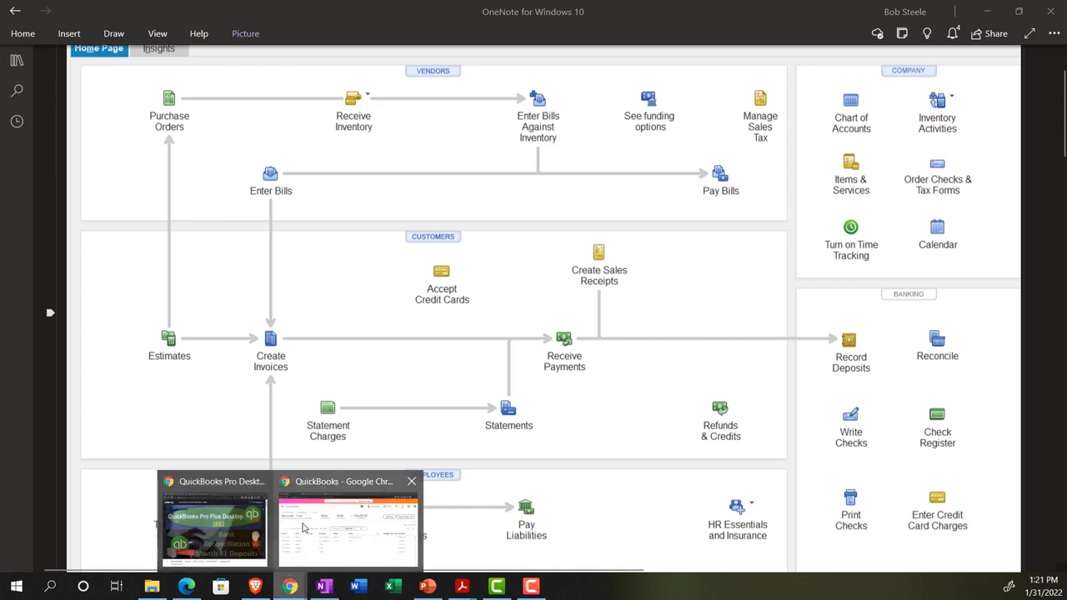
pyautogui.click(305, 525)
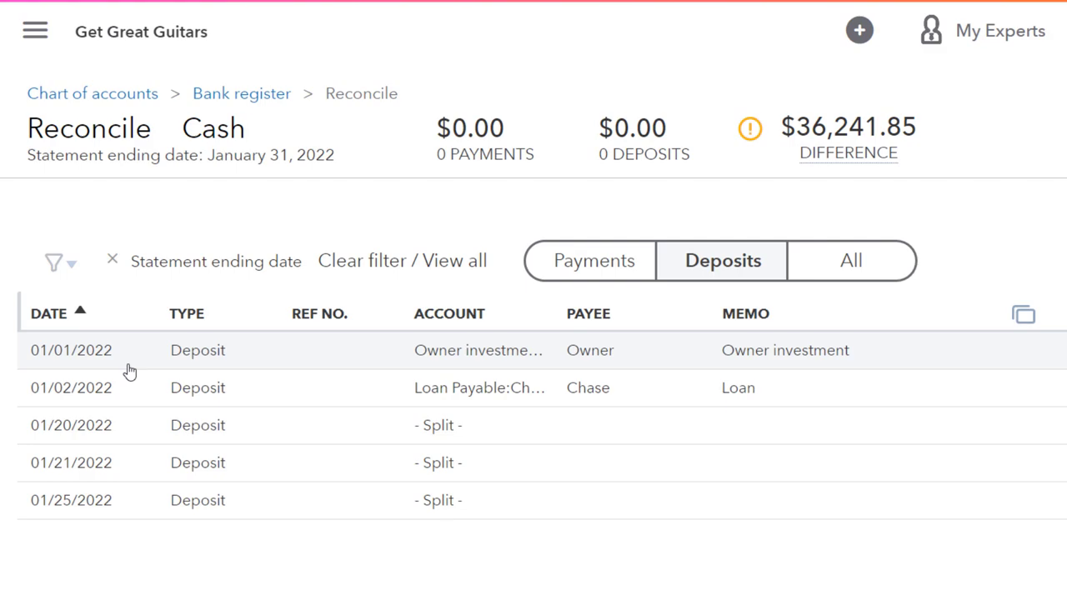
pyautogui.moveTo(450, 578)
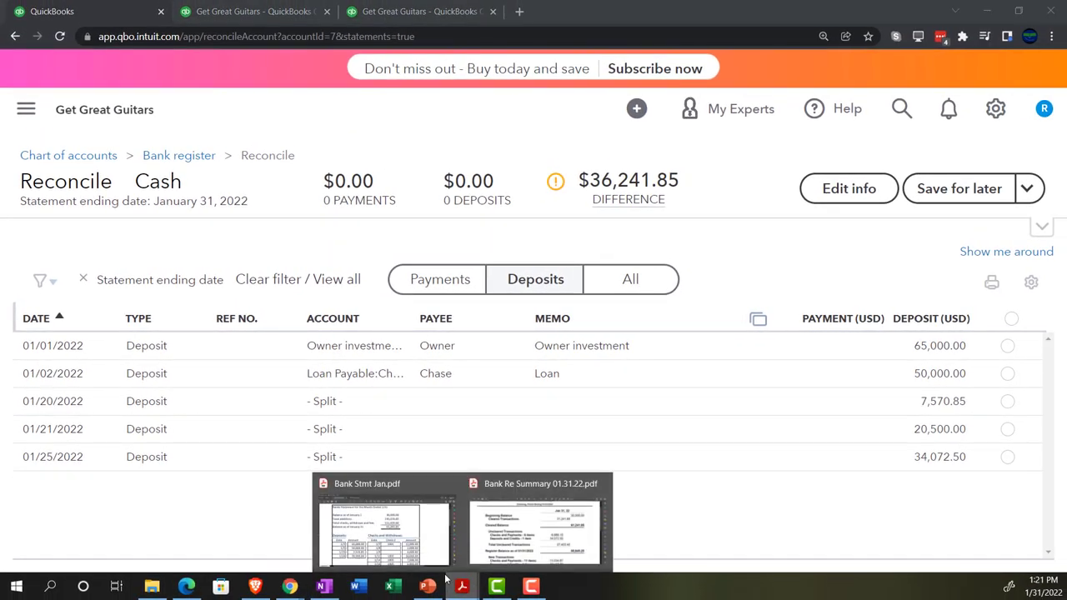
pyautogui.click(413, 540)
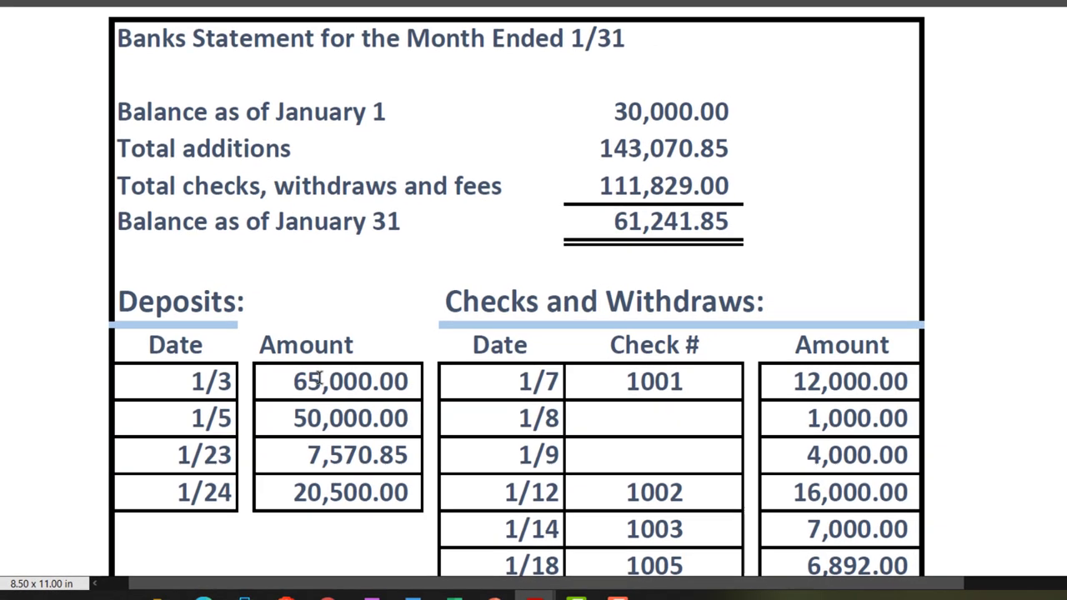
pyautogui.moveTo(272, 374); pyautogui.dragTo(424, 377)
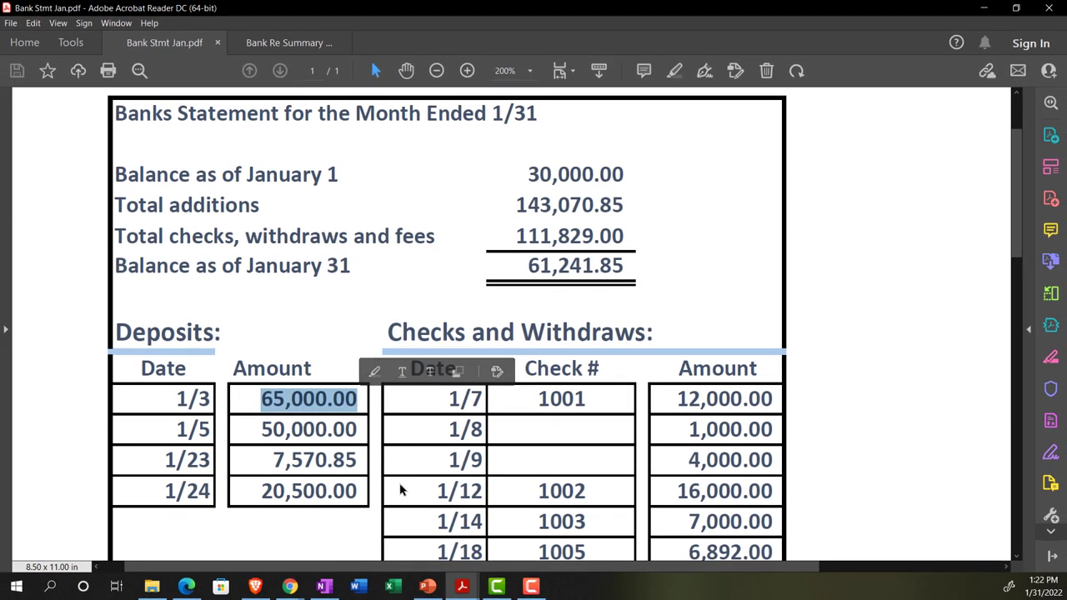
# Step: Mark the 01/01/2022 owner investment deposit of 65,000.00 as cleared in Chrome, and return to Bank Stmt Jan.pdf in Acrobat
pyautogui.moveTo(294, 587)
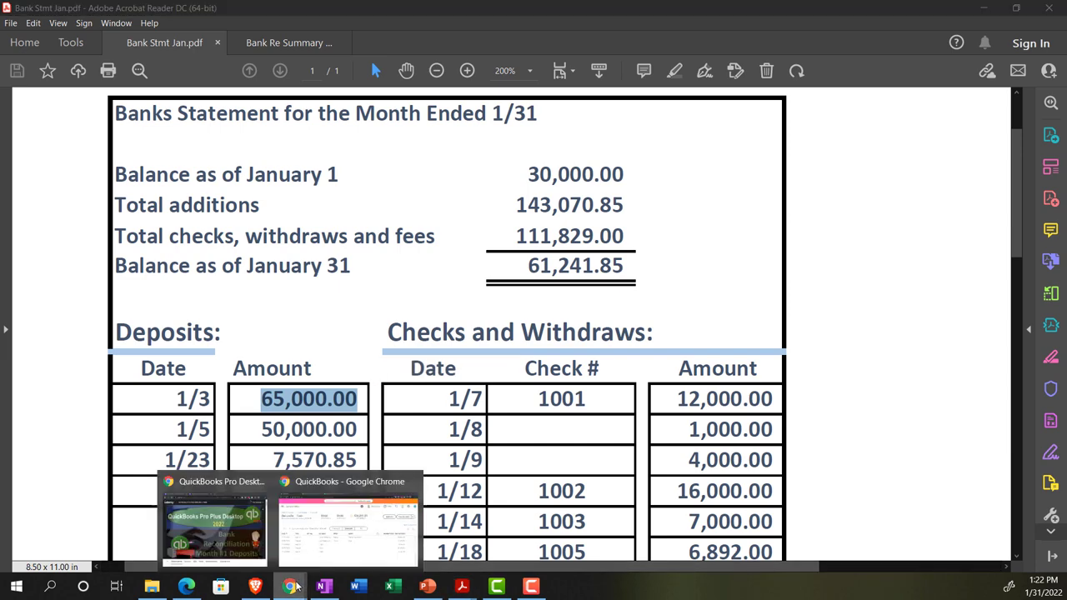
pyautogui.click(331, 538)
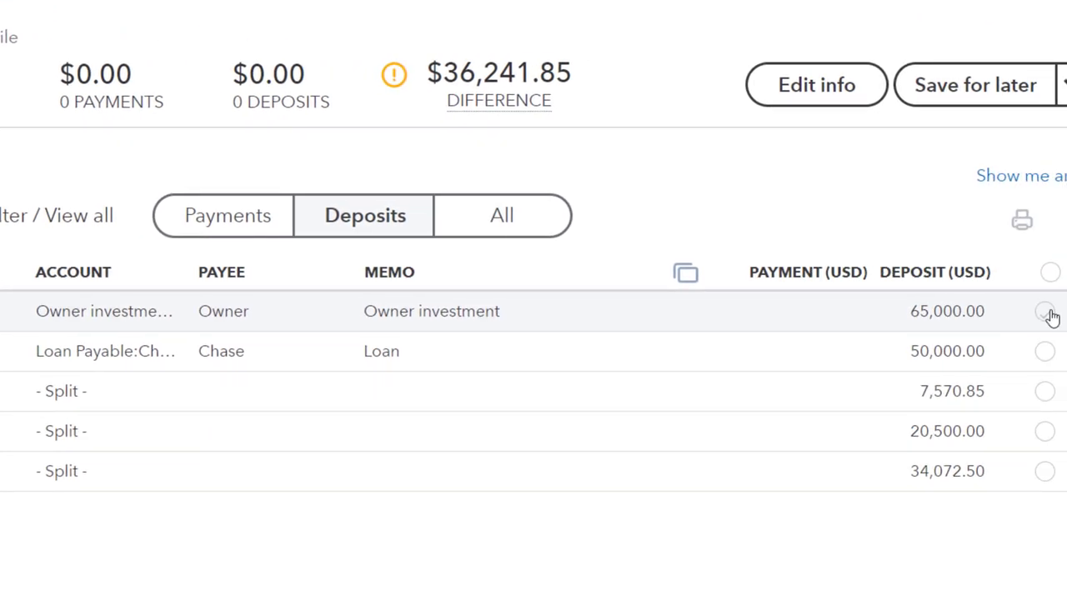
pyautogui.click(1045, 312)
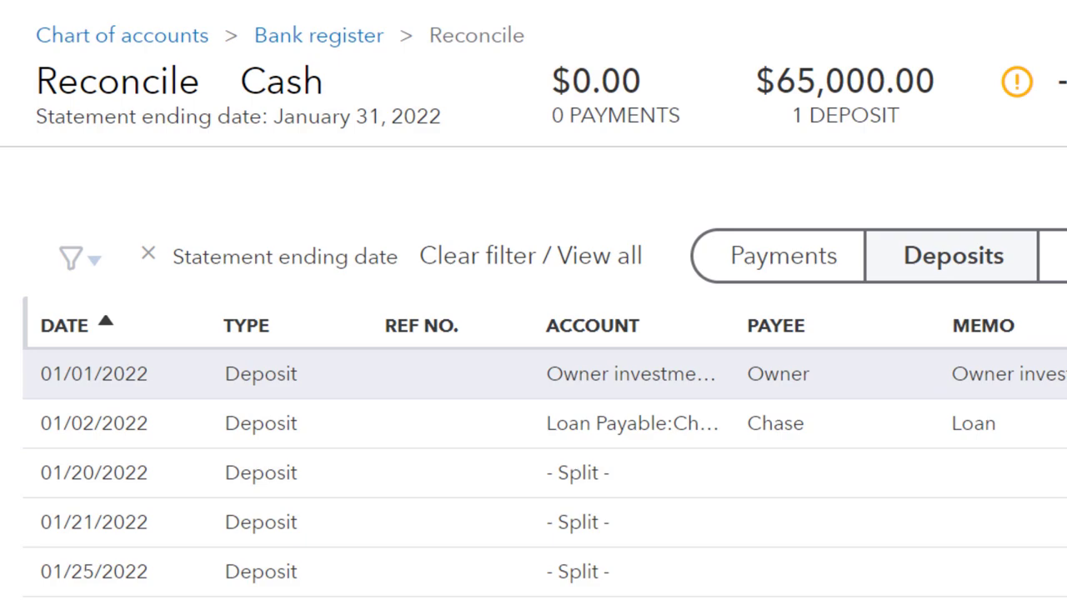
pyautogui.moveTo(461, 588)
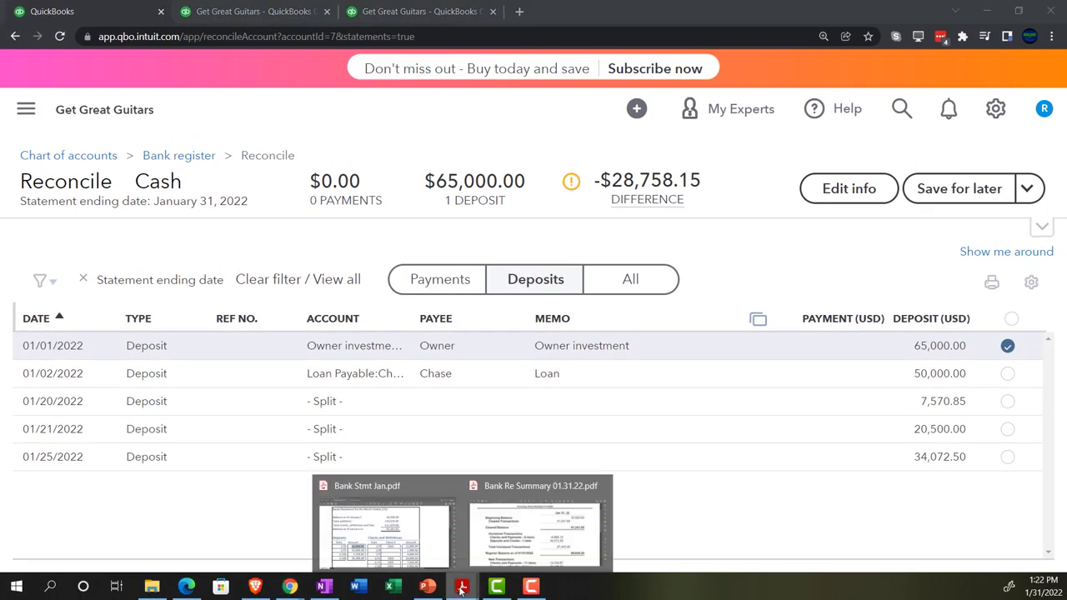
pyautogui.click(433, 536)
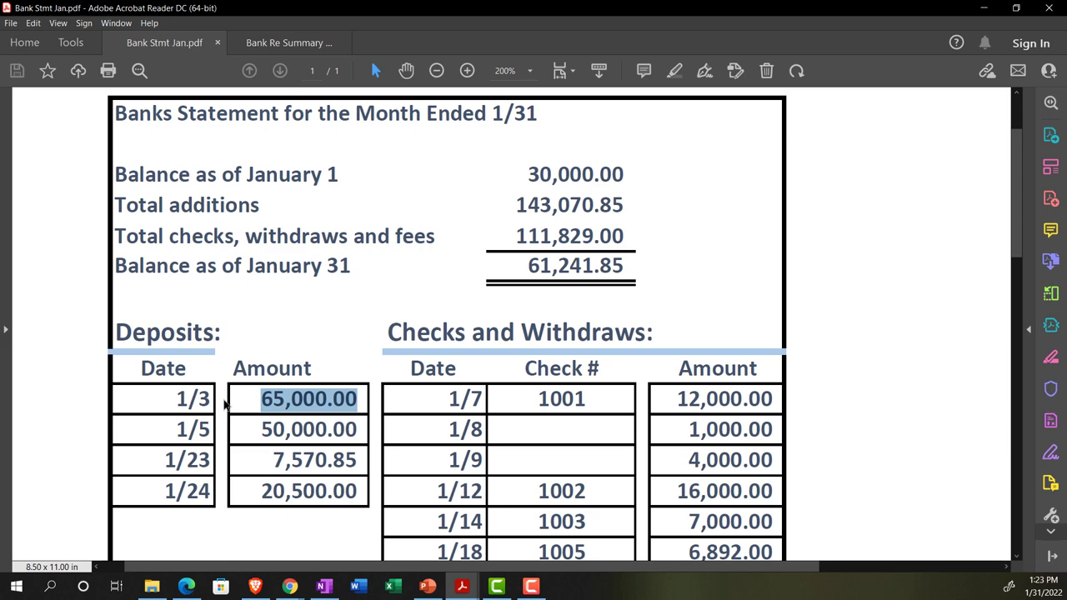
# Step: Highlight the 1/3 deposit amount of 65,000.00 in Bank Stmt Jan.pdf
pyautogui.scroll(-1, 224, 404)
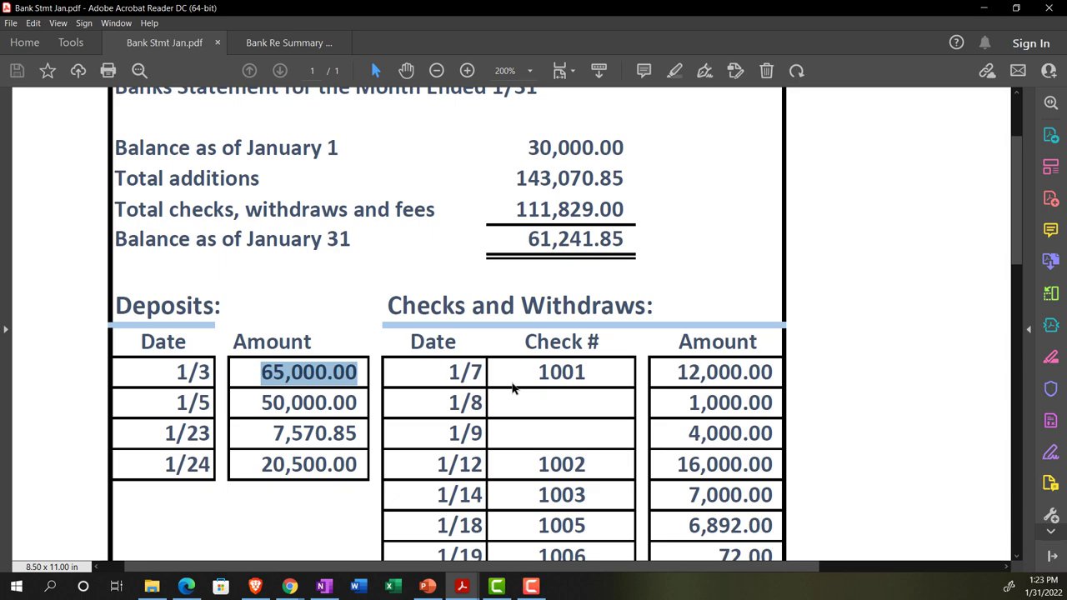
pyautogui.rightClick(321, 382)
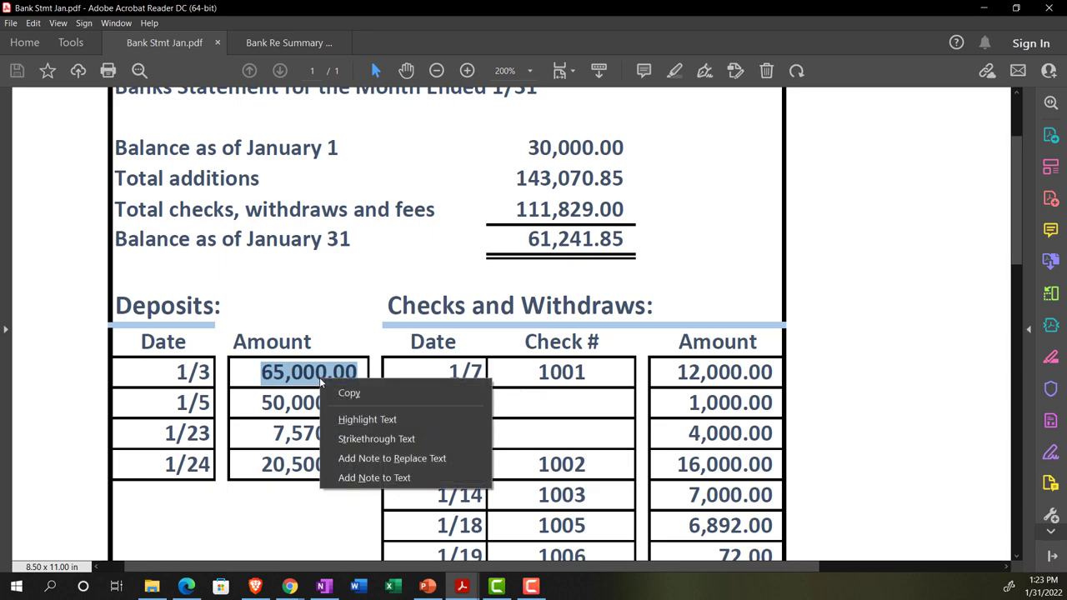
pyautogui.click(345, 419)
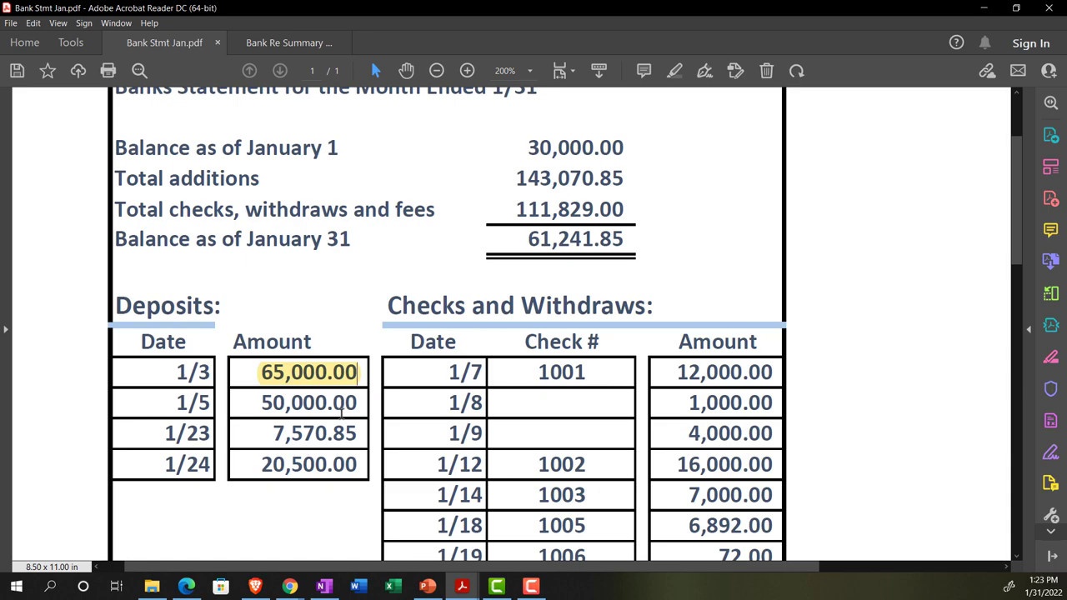
pyautogui.click(251, 402)
# Step: Mark the 01/02/2022 Chase loan deposit of 50,000.00 as cleared in Chrome, and highlight the matching 1/5 amount in Bank Stmt Jan.pdf in Acrobat
pyautogui.moveTo(291, 583)
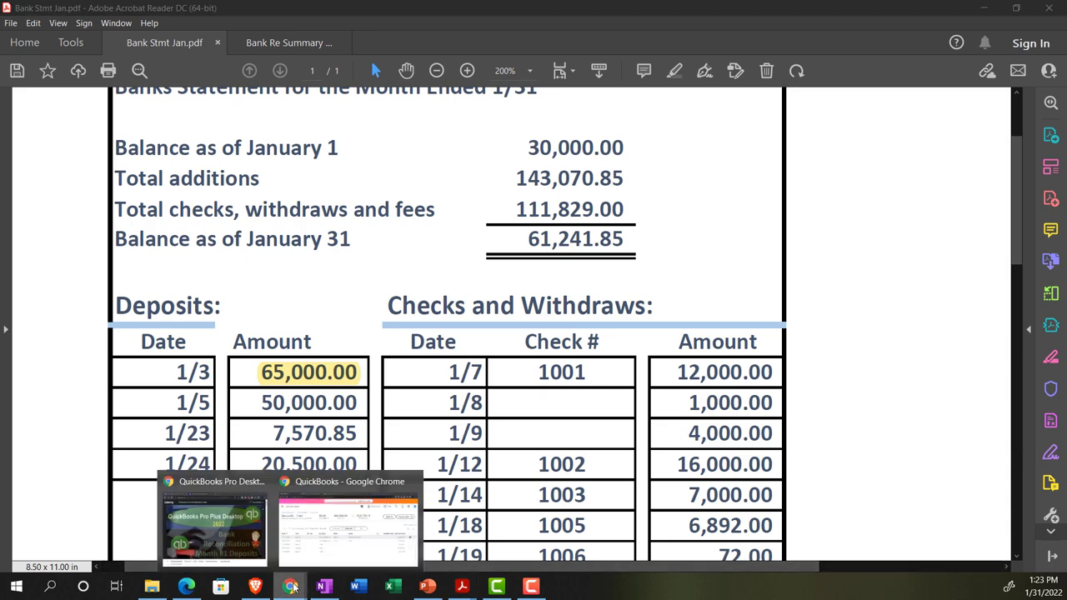
pyautogui.click(317, 521)
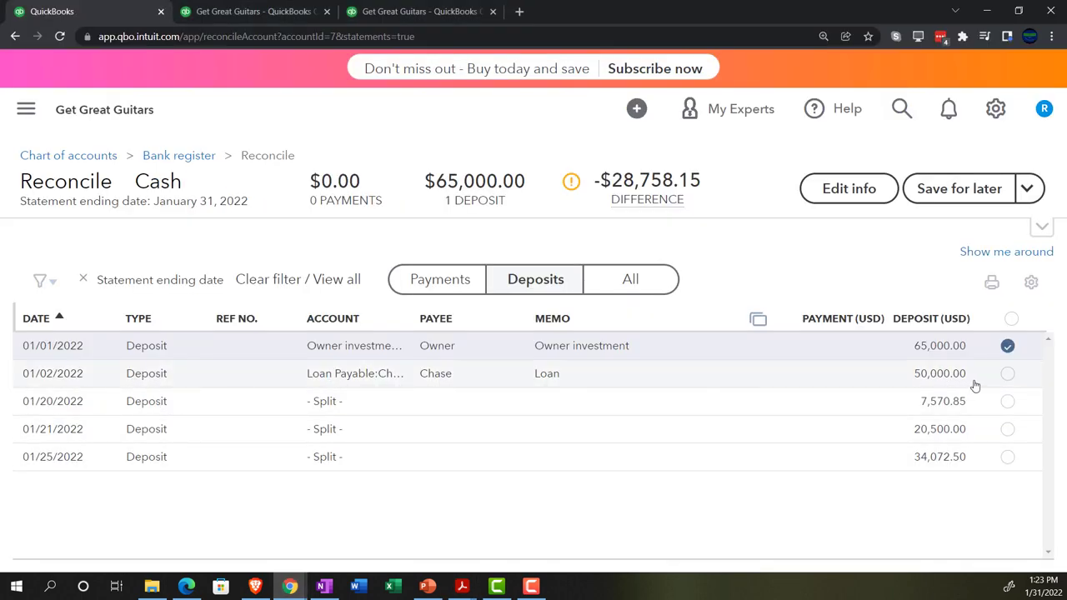
pyautogui.click(1008, 375)
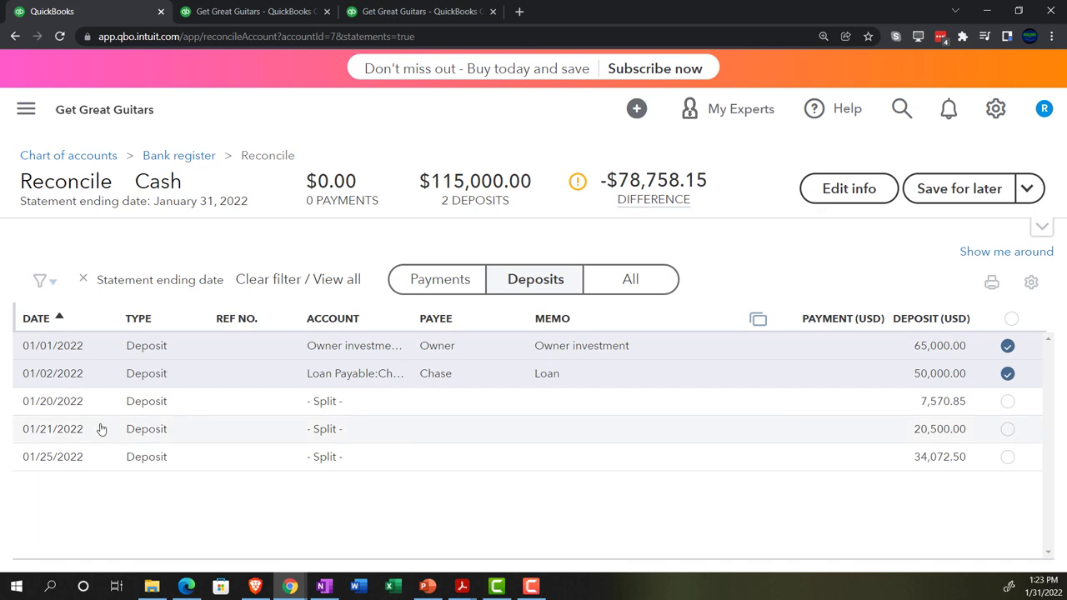
pyautogui.moveTo(463, 589)
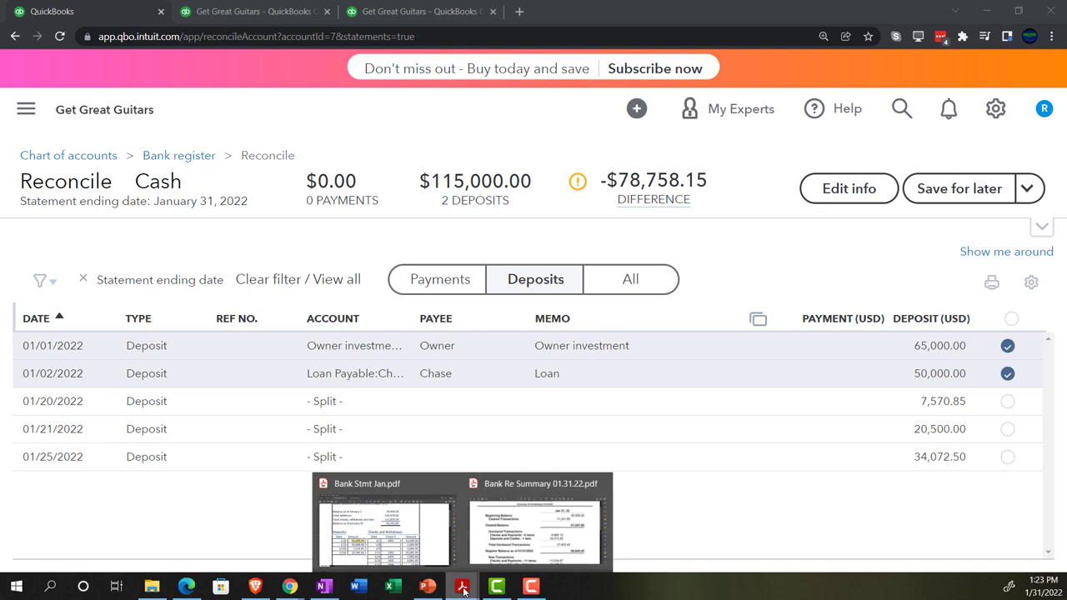
pyautogui.click(398, 534)
pyautogui.moveTo(263, 404); pyautogui.dragTo(356, 407)
pyautogui.click(375, 380)
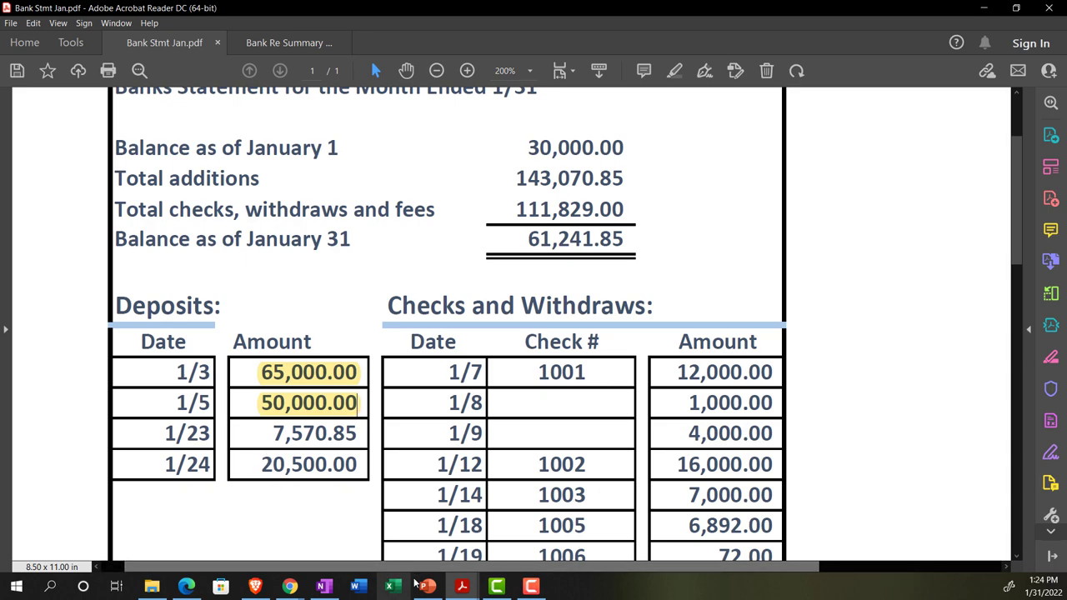
# Step: Mark the 01/20/2022 deposit of 7,570.85 as cleared in Chrome, and highlight the matching 1/23 amount in Bank Stmt Jan.pdf in Acrobat
pyautogui.click(289, 586)
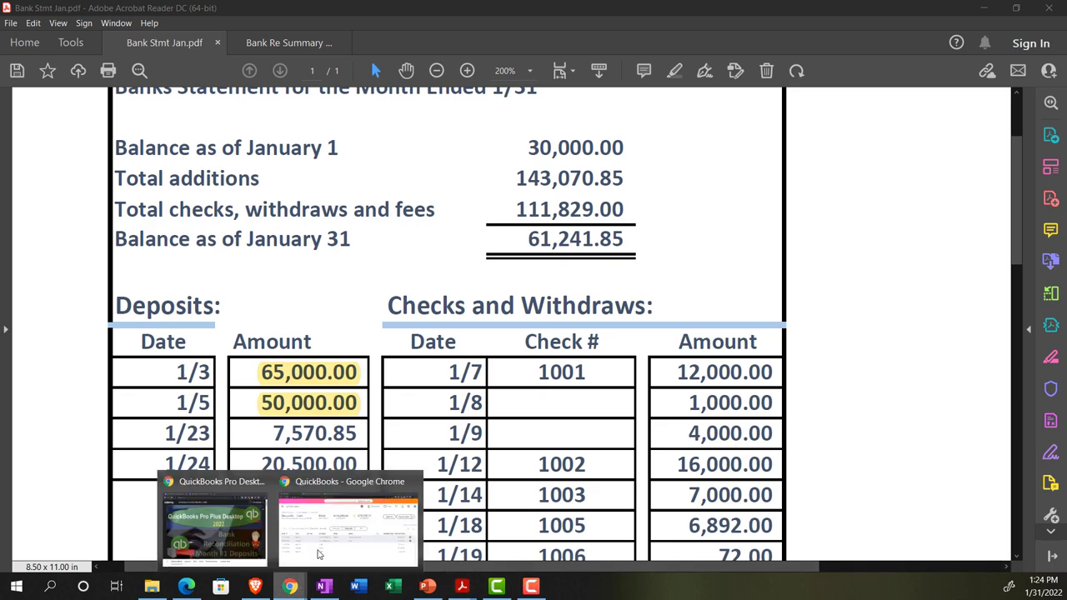
pyautogui.click(317, 555)
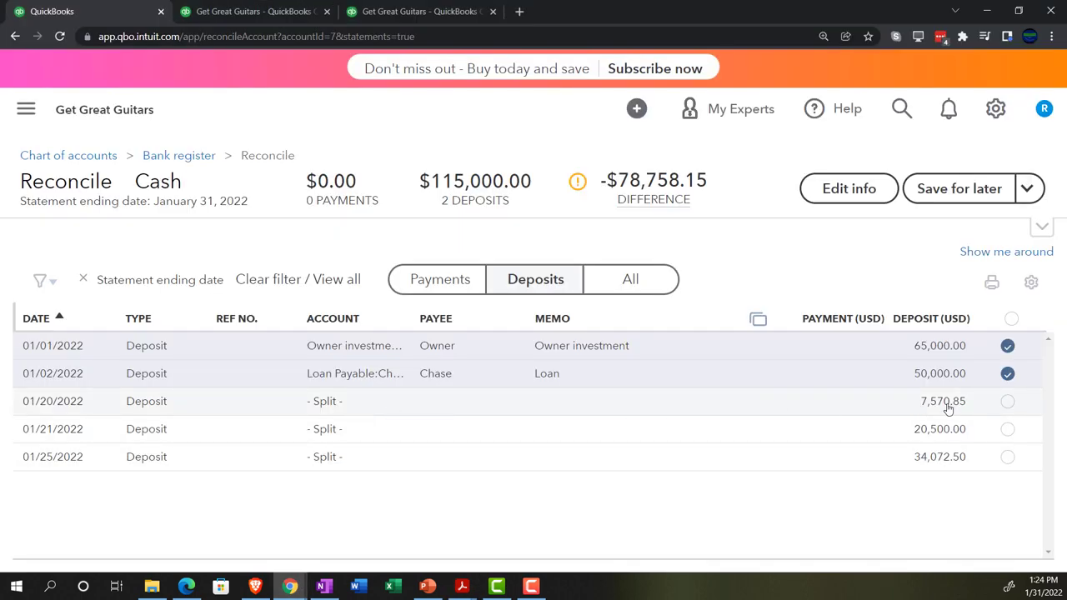
pyautogui.click(1007, 403)
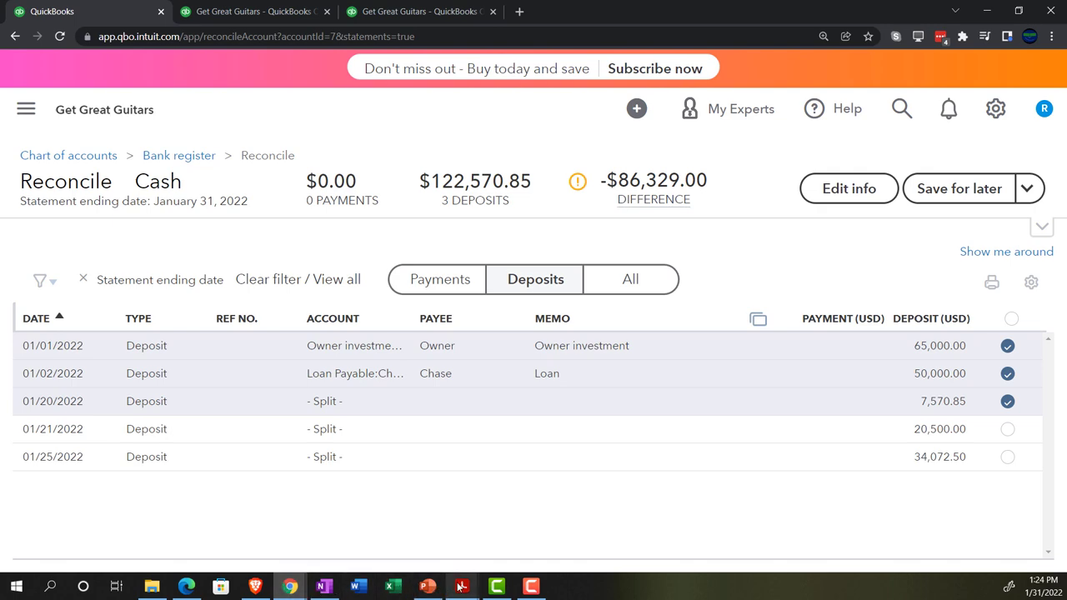
pyautogui.moveTo(461, 586)
pyautogui.click(368, 462)
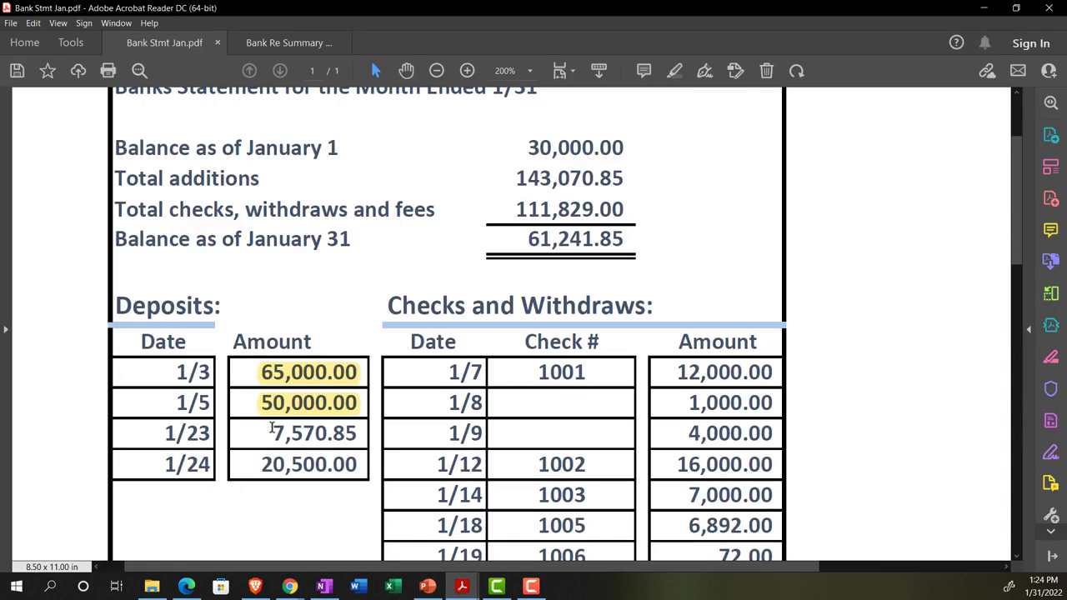
pyautogui.moveTo(272, 427); pyautogui.dragTo(358, 434)
pyautogui.click(369, 407)
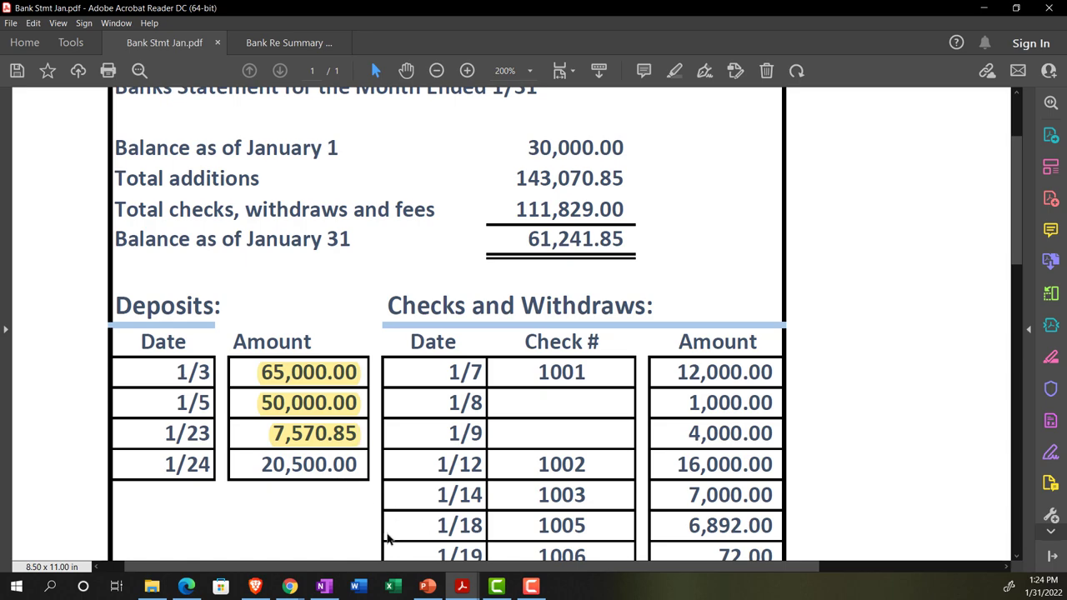
# Step: Mark the 01/21/2022 deposit of 20,500.00 as cleared in Chrome, and highlight the matching 1/24 amount in Bank Stmt Jan.pdf in Acrobat
pyautogui.moveTo(289, 586)
pyautogui.click(348, 527)
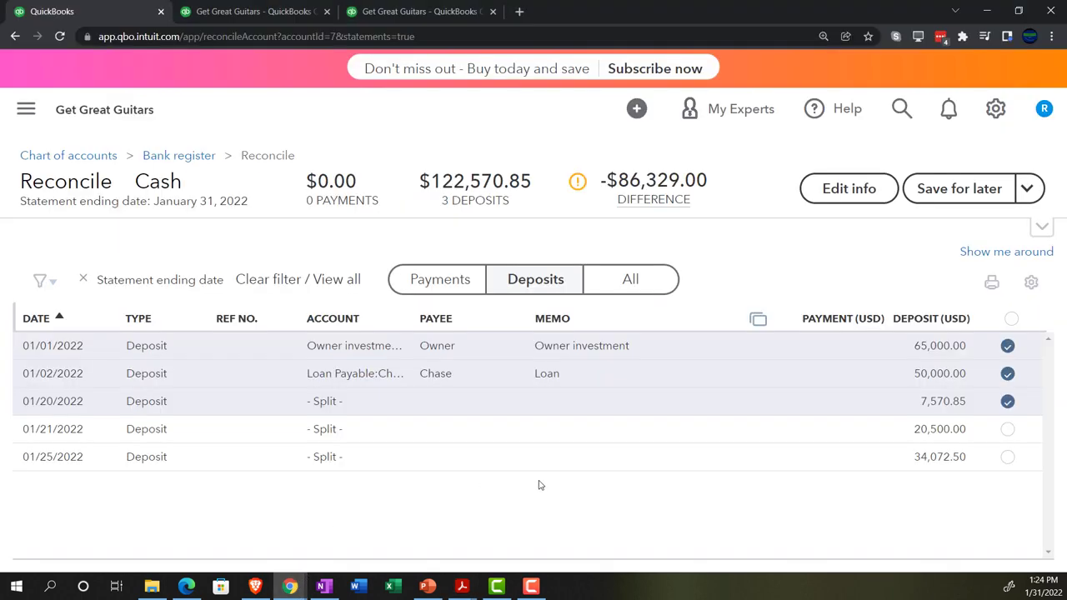
pyautogui.click(1008, 428)
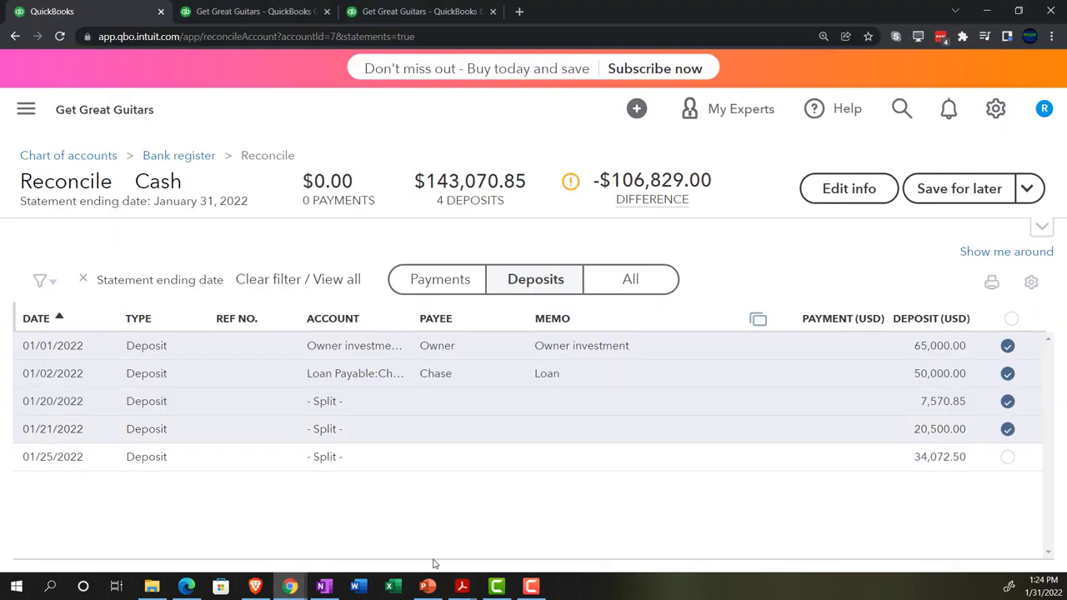
pyautogui.click(325, 587)
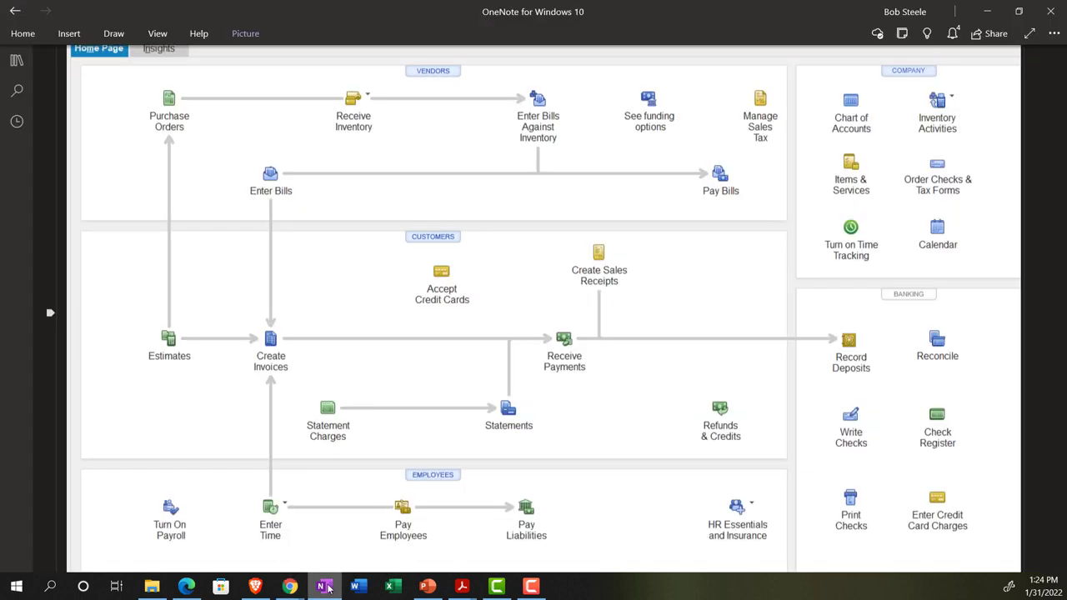
pyautogui.moveTo(462, 586)
pyautogui.click(416, 546)
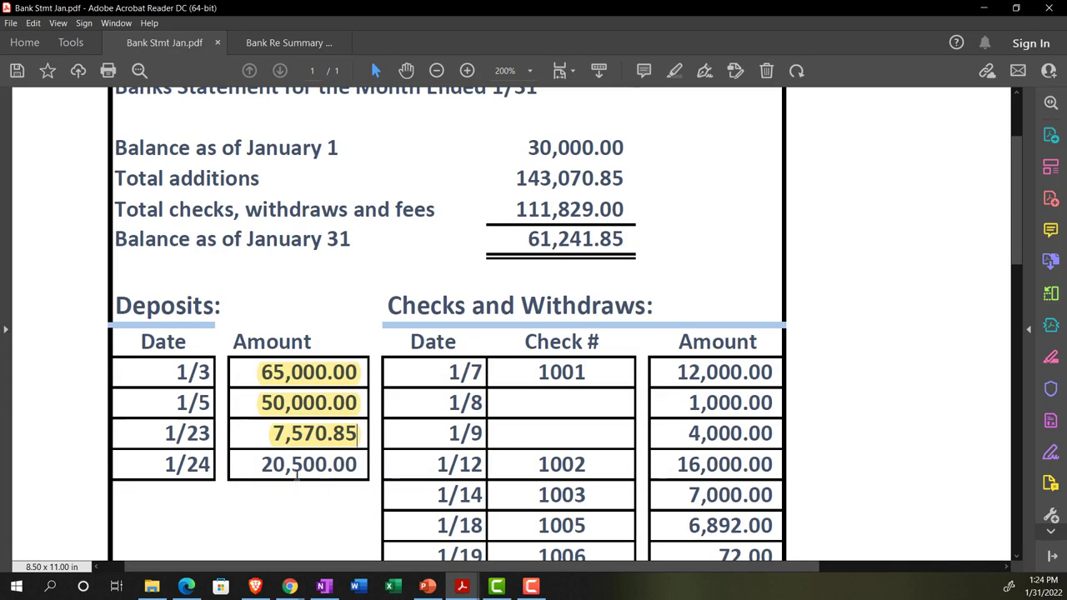
pyautogui.moveTo(262, 465); pyautogui.dragTo(320, 465)
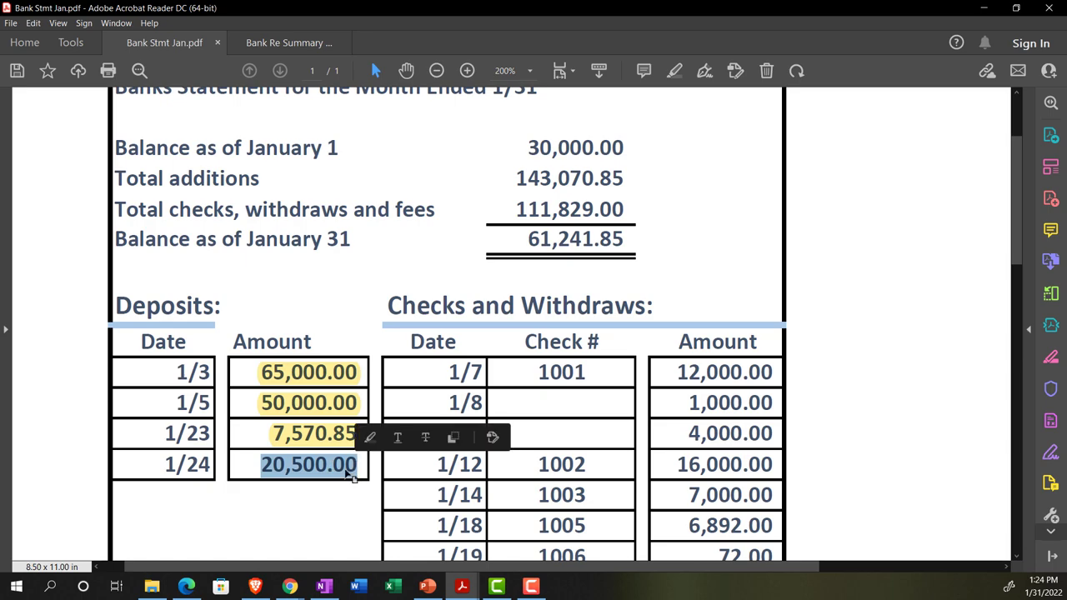
pyautogui.click(368, 437)
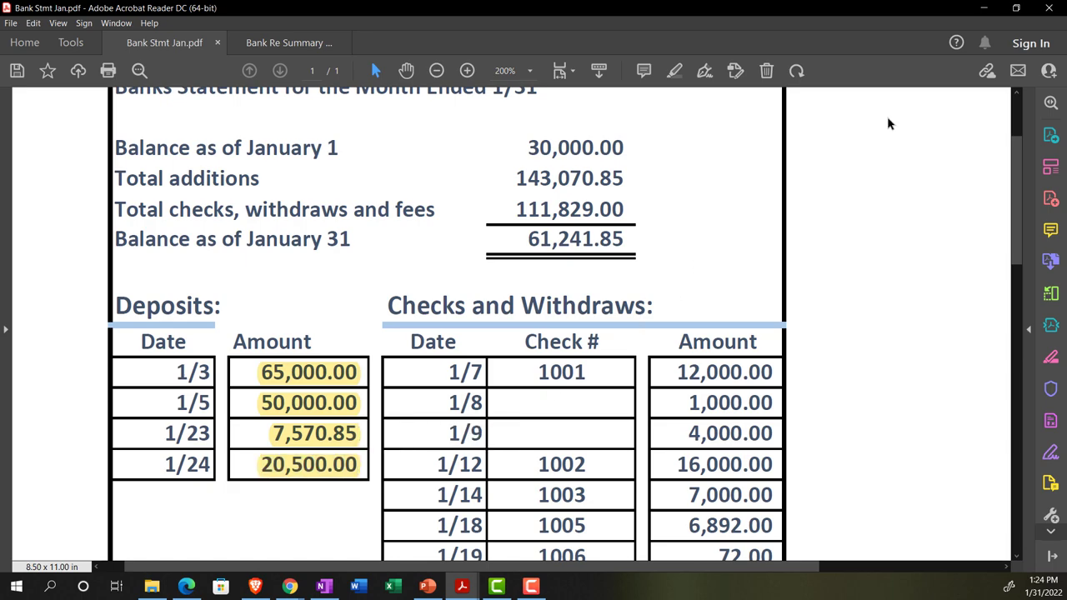
# Step: Return to the Cash reconciliation in Chrome and review the remaining unchecked deposit and the difference
pyautogui.click(984, 9)
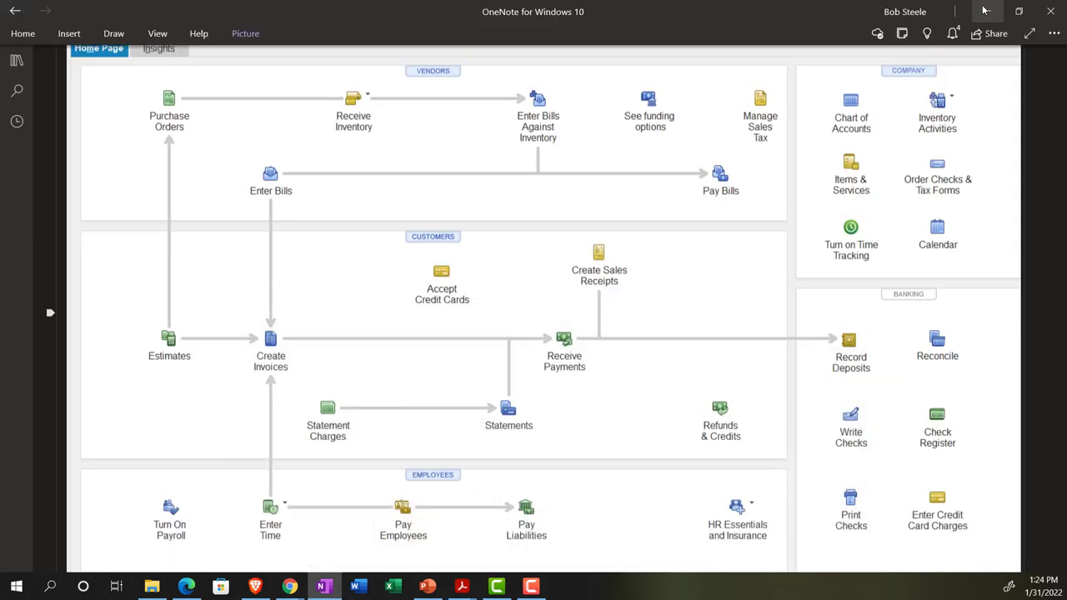
pyautogui.moveTo(290, 587)
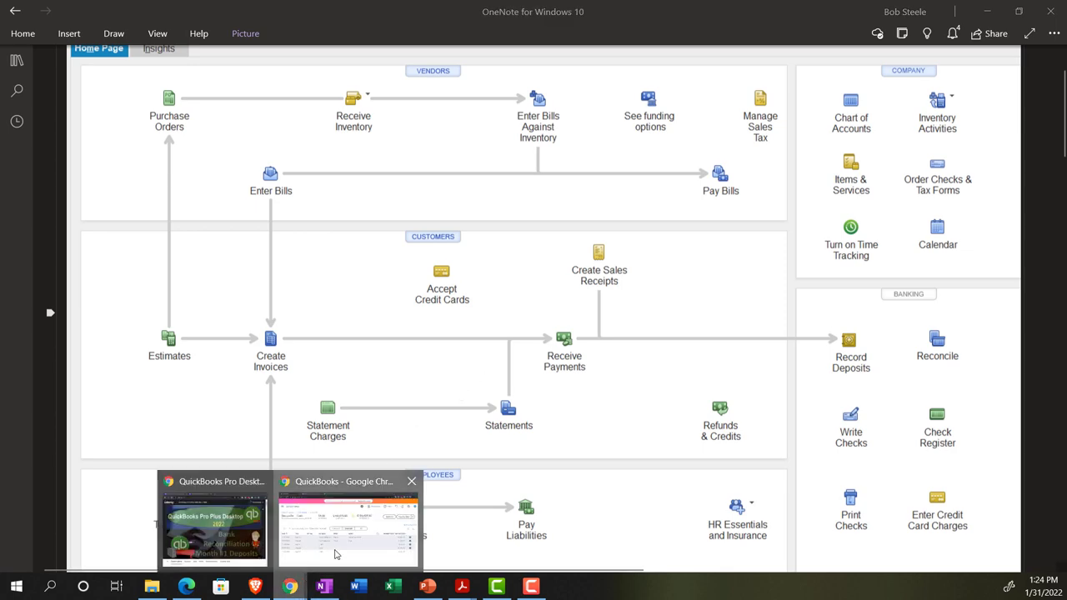
pyautogui.click(335, 555)
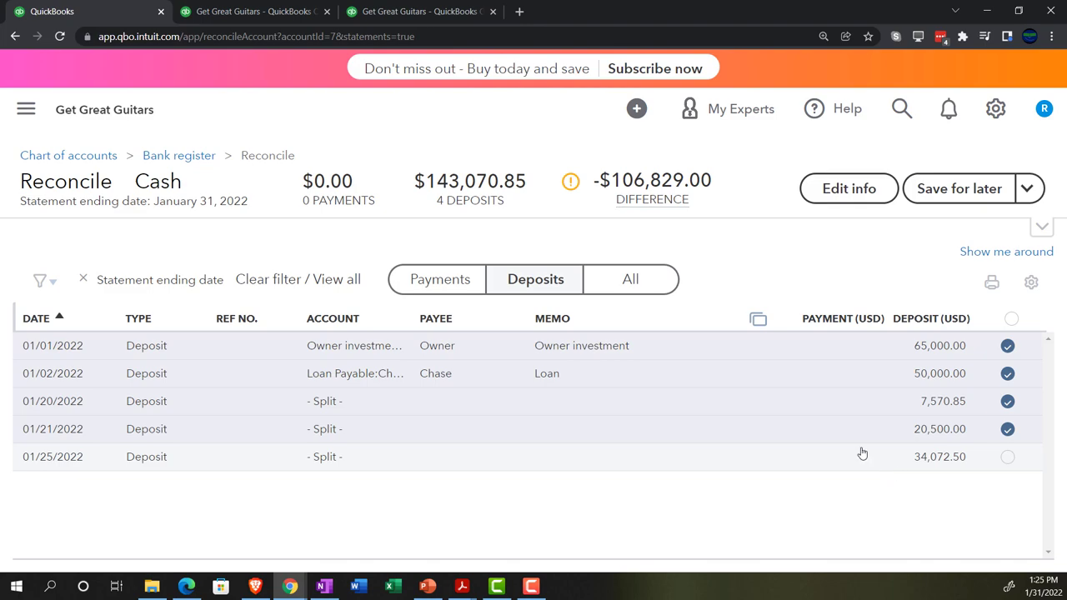
pyautogui.moveTo(705, 202)
# Step: Examine the cleared balance and uncleared transactions in Bank Re Summary 01.31.22.pdf in Acrobat
pyautogui.moveTo(463, 584)
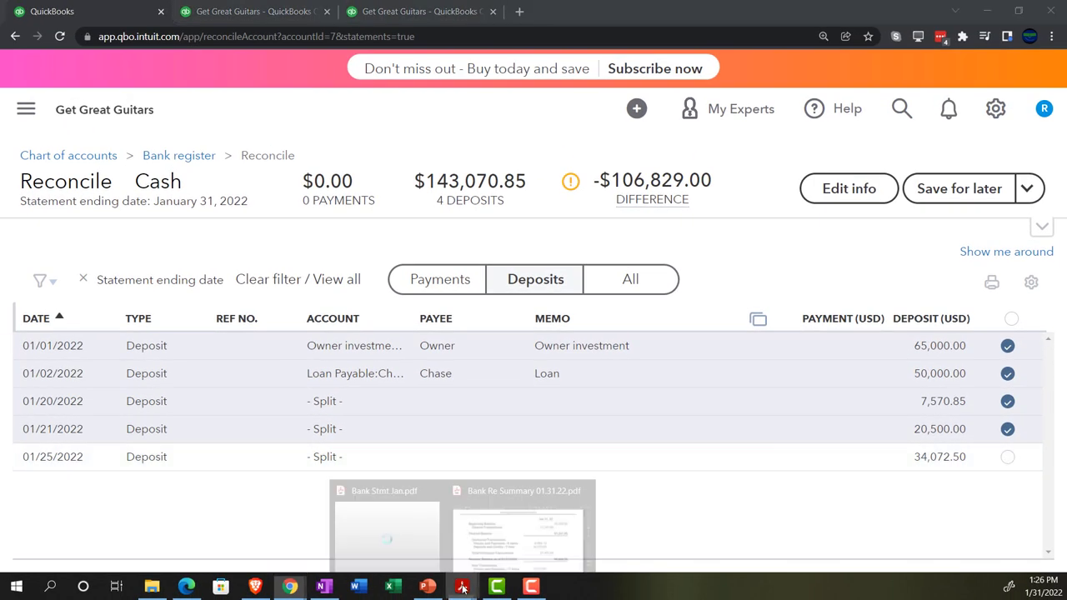
pyautogui.click(478, 531)
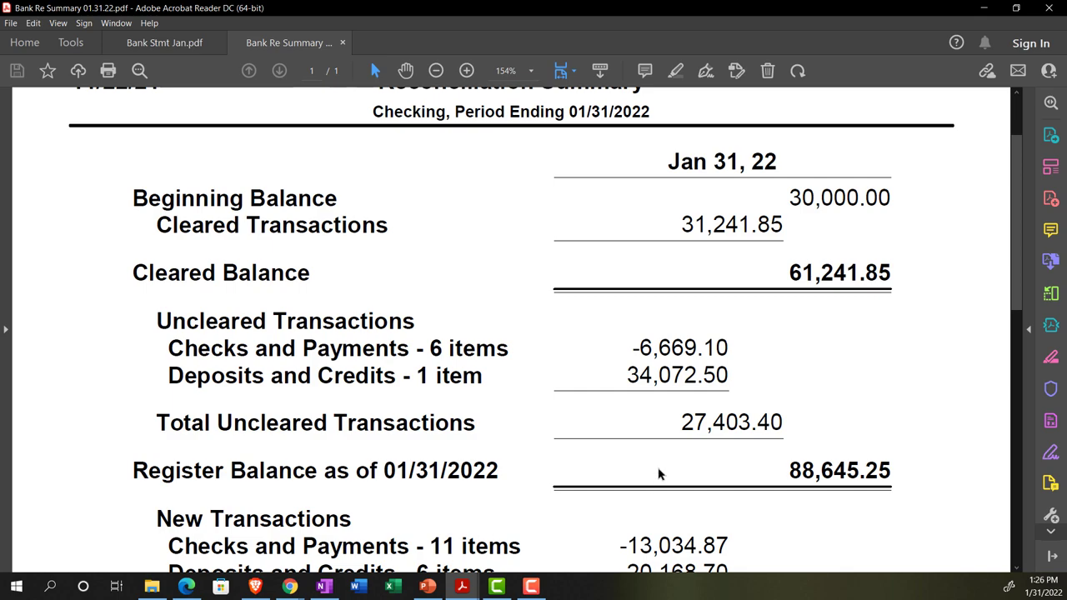
pyautogui.scroll(-1, 679, 406)
pyautogui.scroll(2, 680, 406)
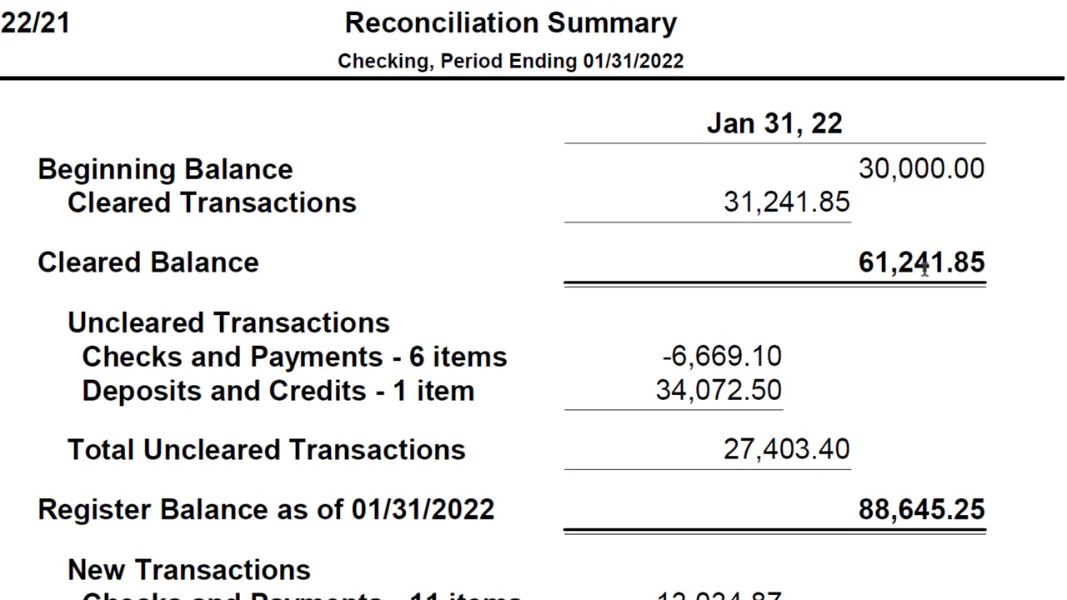
pyautogui.scroll(-1, 923, 265)
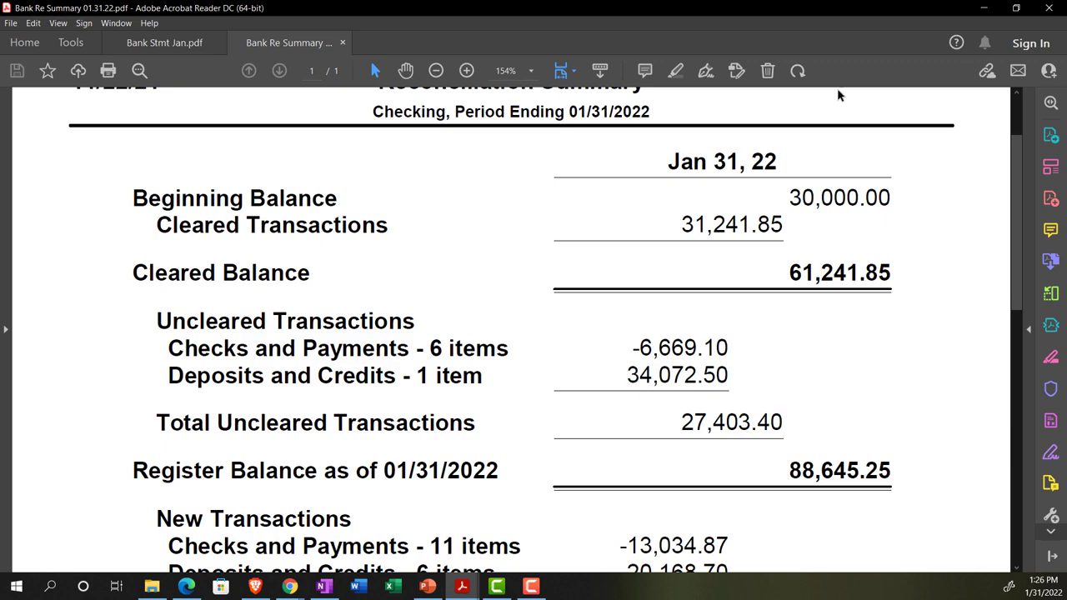
# Step: Return to Chrome and save the Cash reconciliation for later
pyautogui.click(985, 8)
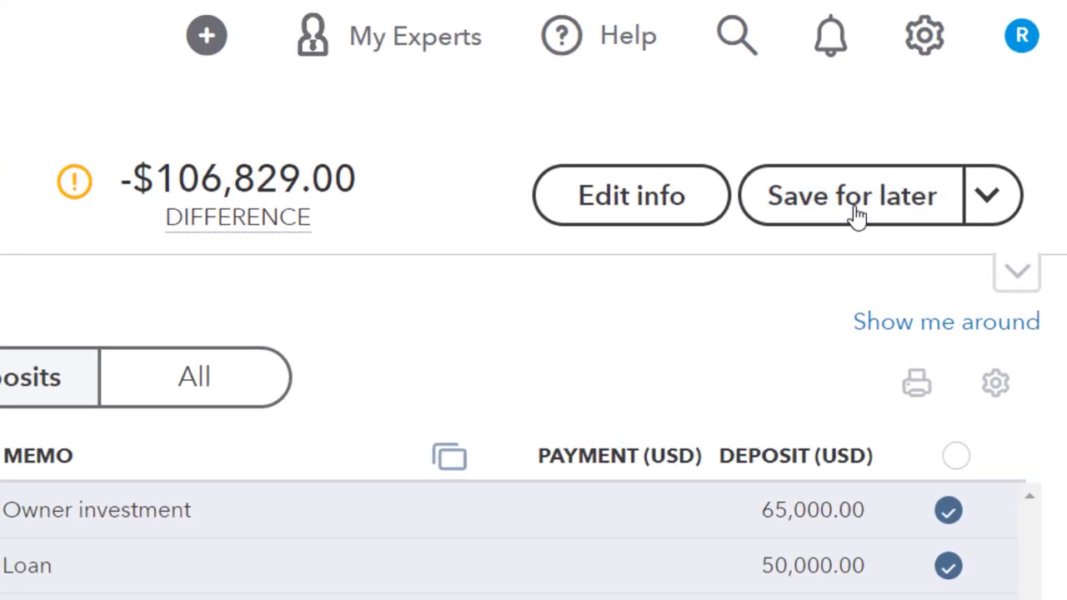
pyautogui.click(957, 194)
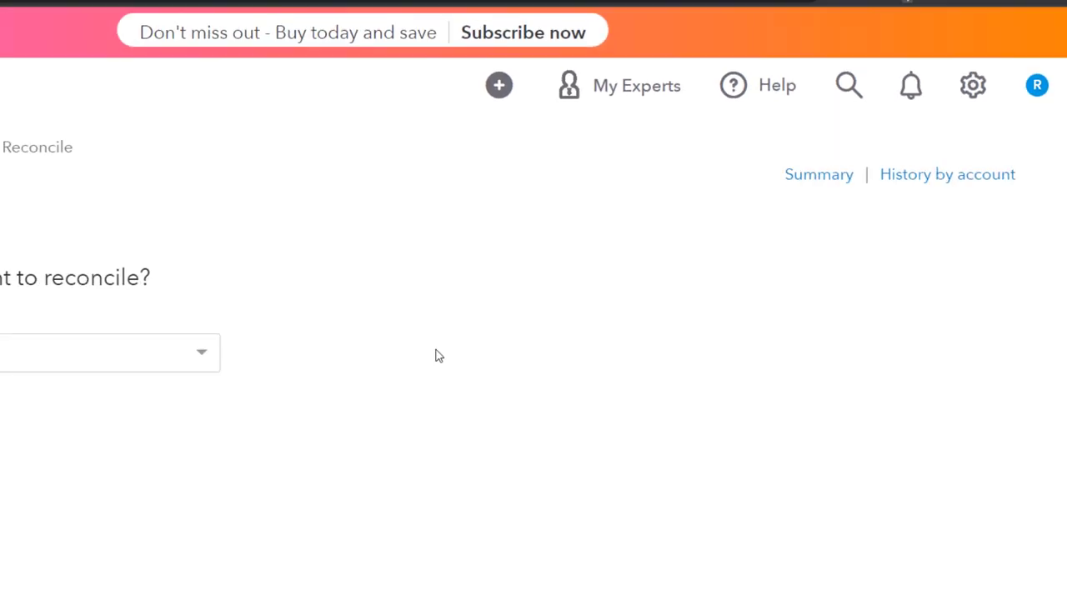